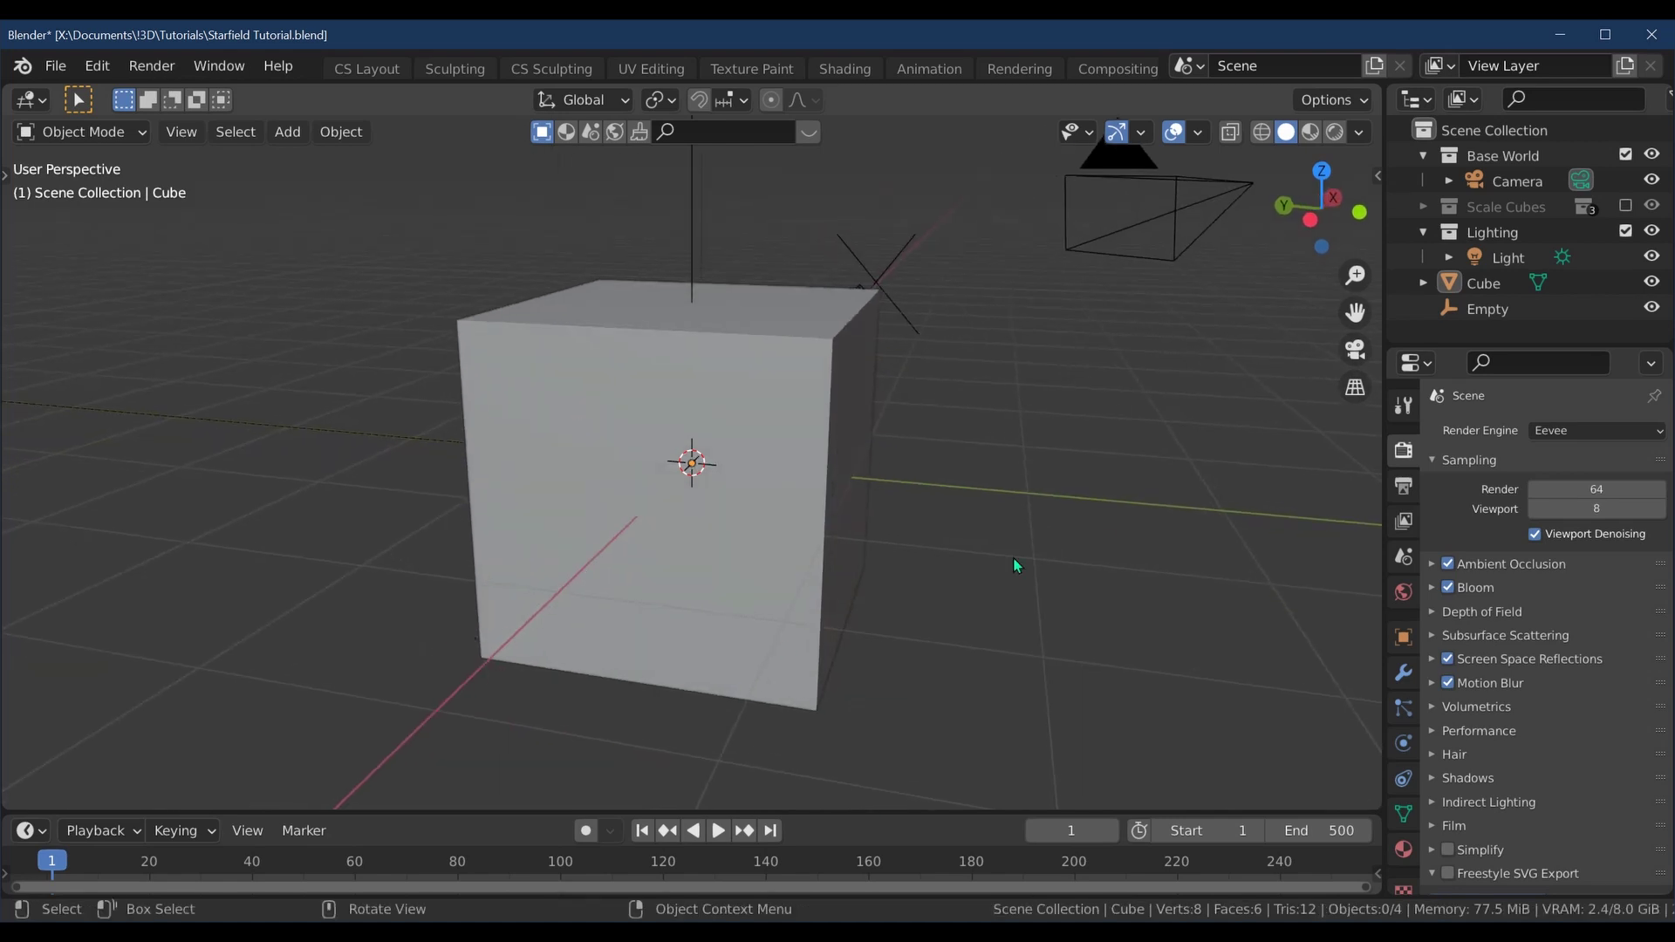
Hide the gizmos and overlays in the 3D viewport and switch it to rendered shading.
{"action": "middle_click_drag", "start_coordinate": [275, 440], "coordinate": [532, 463]}
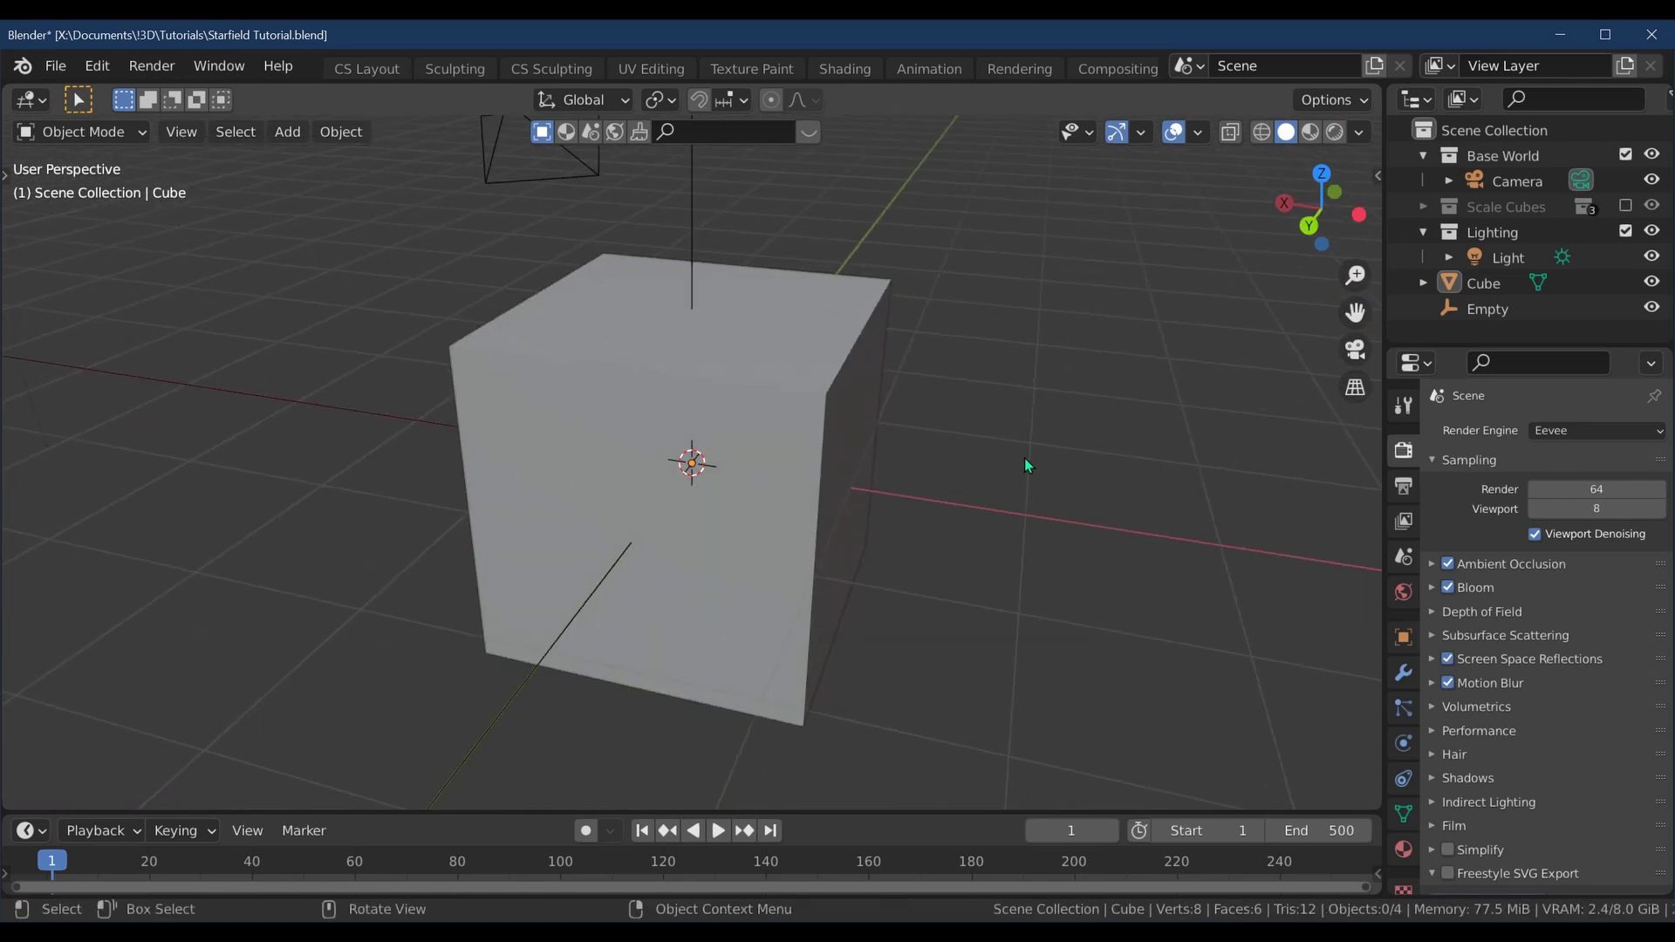
{"action": "left_click", "coordinate": [1116, 134]}
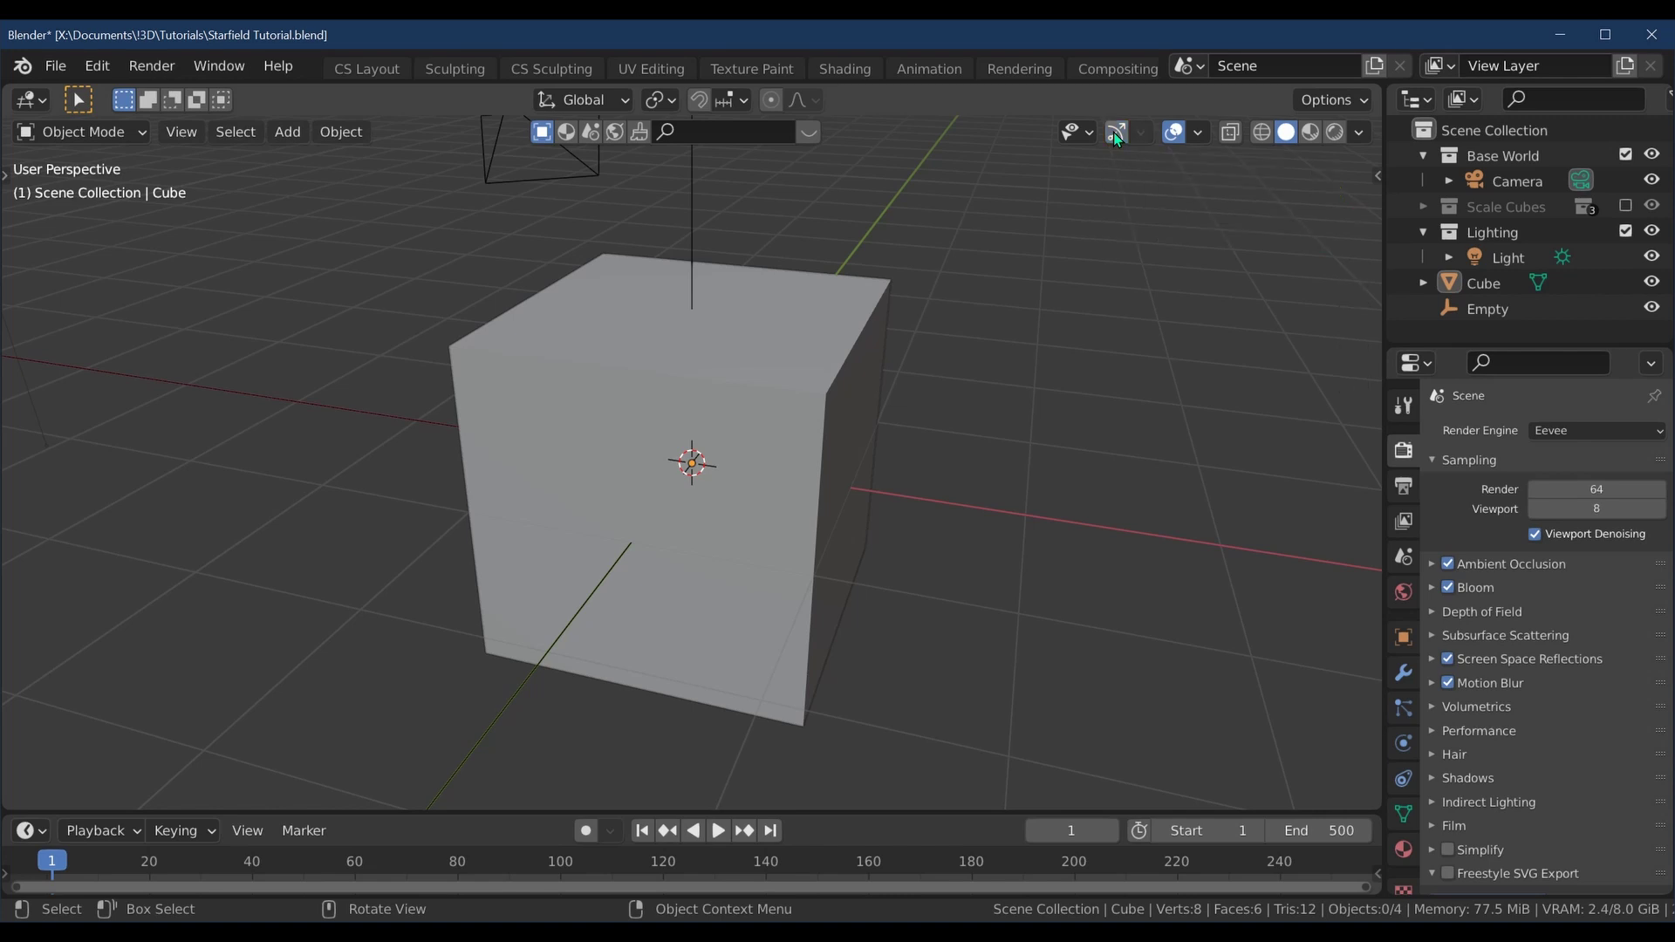
{"action": "left_click", "coordinate": [1177, 131]}
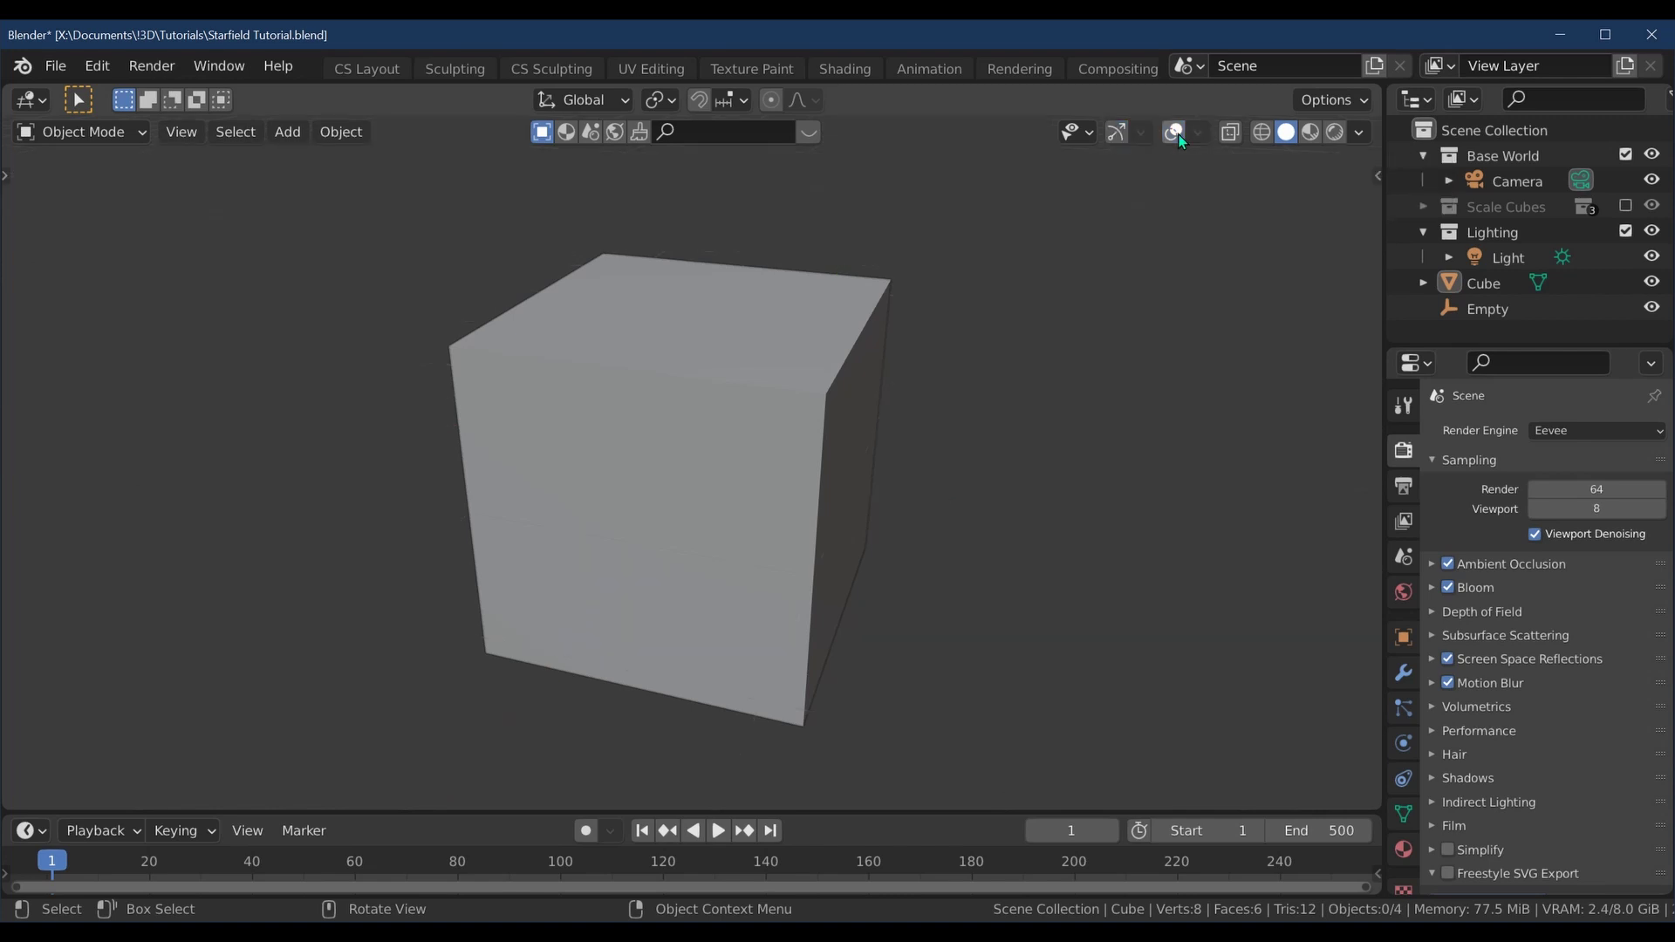
{"action": "left_click", "coordinate": [1341, 131]}
{"action": "mouse_move", "coordinate": [923, 512]}
{"action": "middle_mouse_down"}
{"action": "mouse_move", "coordinate": [608, 541]}
{"action": "mouse_move", "coordinate": [655, 587]}
{"action": "mouse_move", "coordinate": [483, 588]}
{"action": "mouse_move", "coordinate": [374, 636]}
{"action": "mouse_move", "coordinate": [510, 526]}
{"action": "mouse_move", "coordinate": [565, 547]}
{"action": "mouse_move", "coordinate": [573, 465]}
{"action": "mouse_move", "coordinate": [953, 474]}
{"action": "middle_mouse_up"}
{"action": "scroll", "coordinate": [510, 527], "scroll_direction": "up", "scroll_amount": 2}
{"action": "scroll", "coordinate": [506, 518], "scroll_direction": "up", "scroll_amount": 2}
{"action": "scroll", "coordinate": [542, 544], "scroll_direction": "down", "scroll_amount": 3}
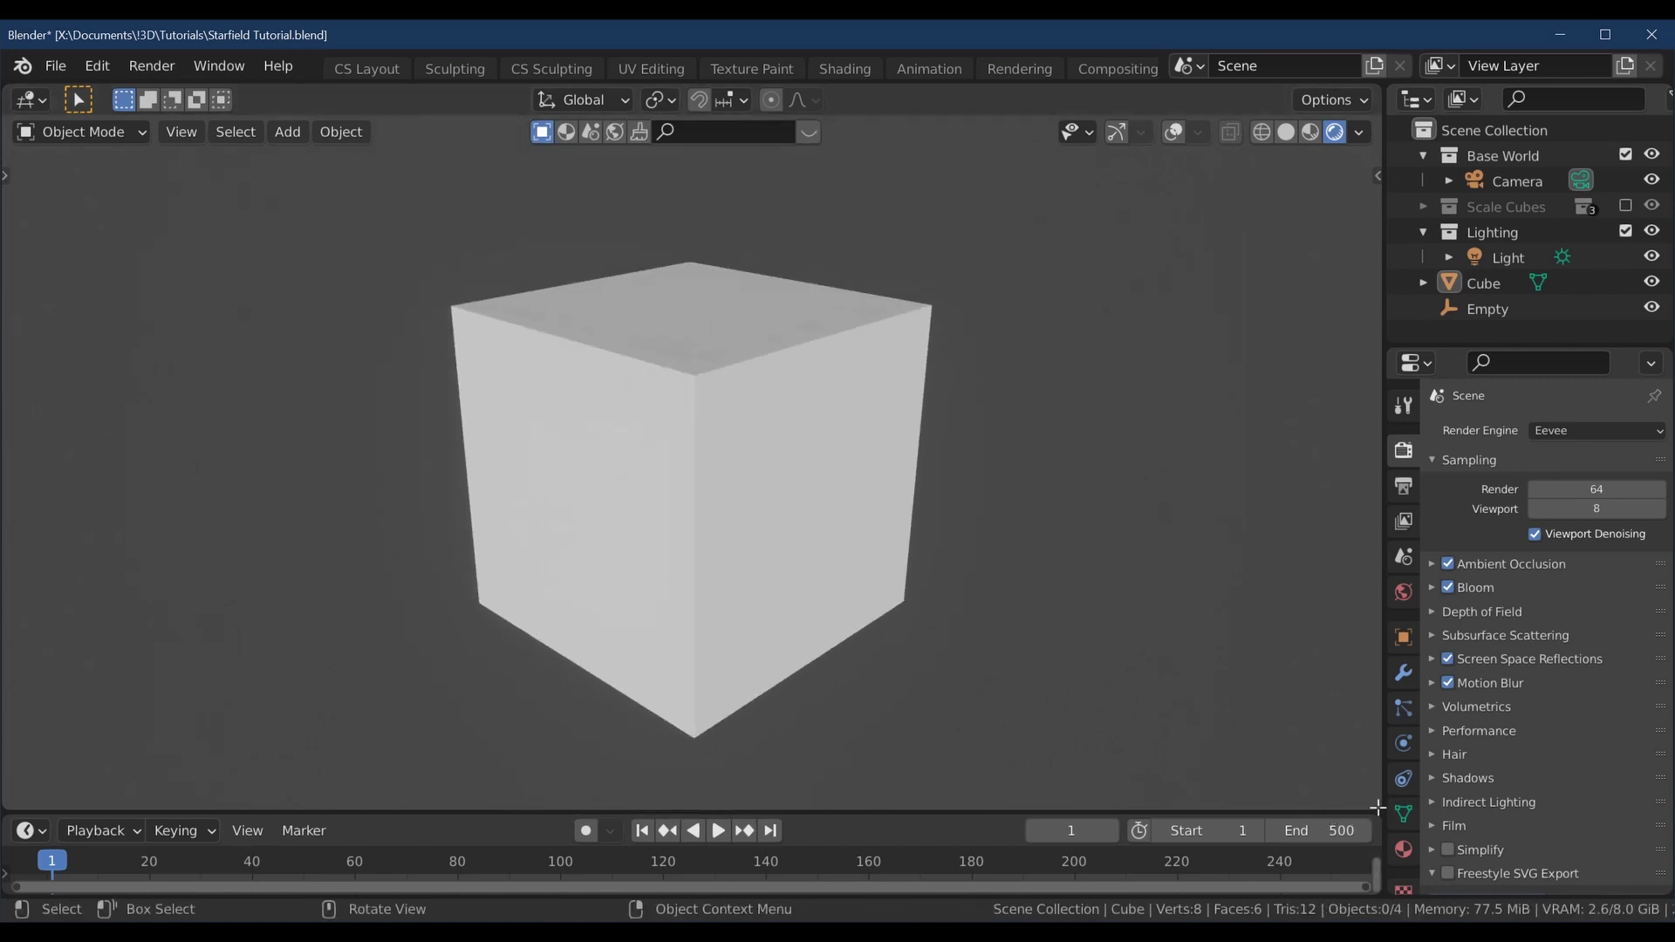
Split the 3D viewport in two and make the new area a Shader Editor showing the World shader.
{"action": "left_click_drag", "start_coordinate": [1377, 807], "coordinate": [588, 783]}
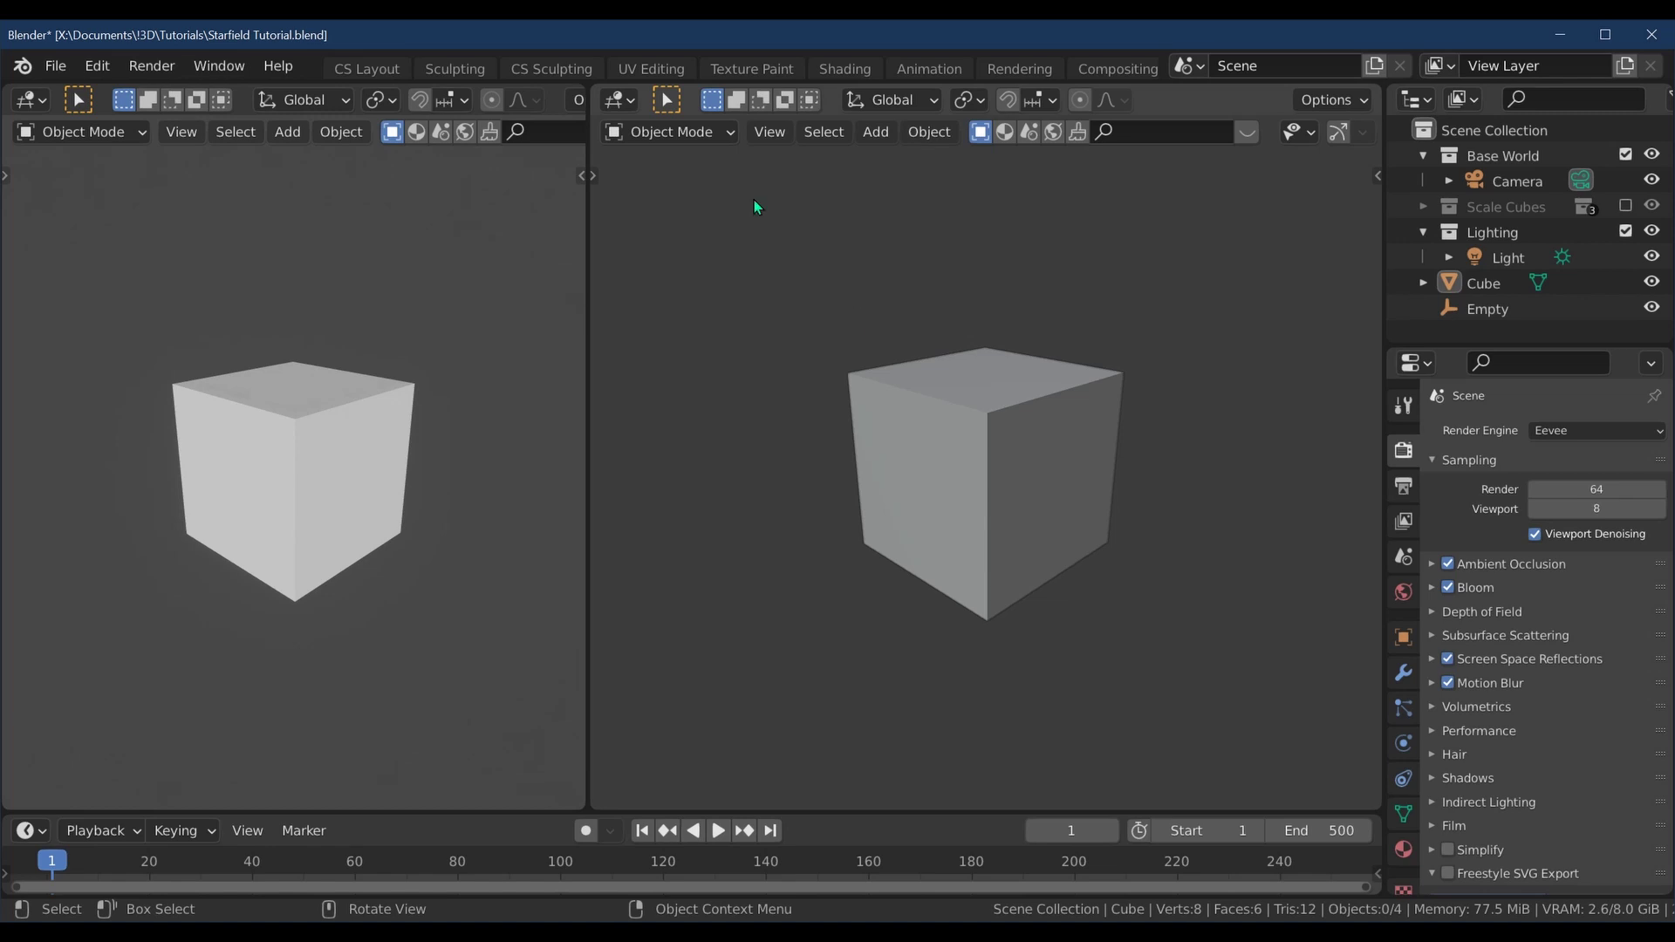
{"action": "left_click", "coordinate": [631, 103]}
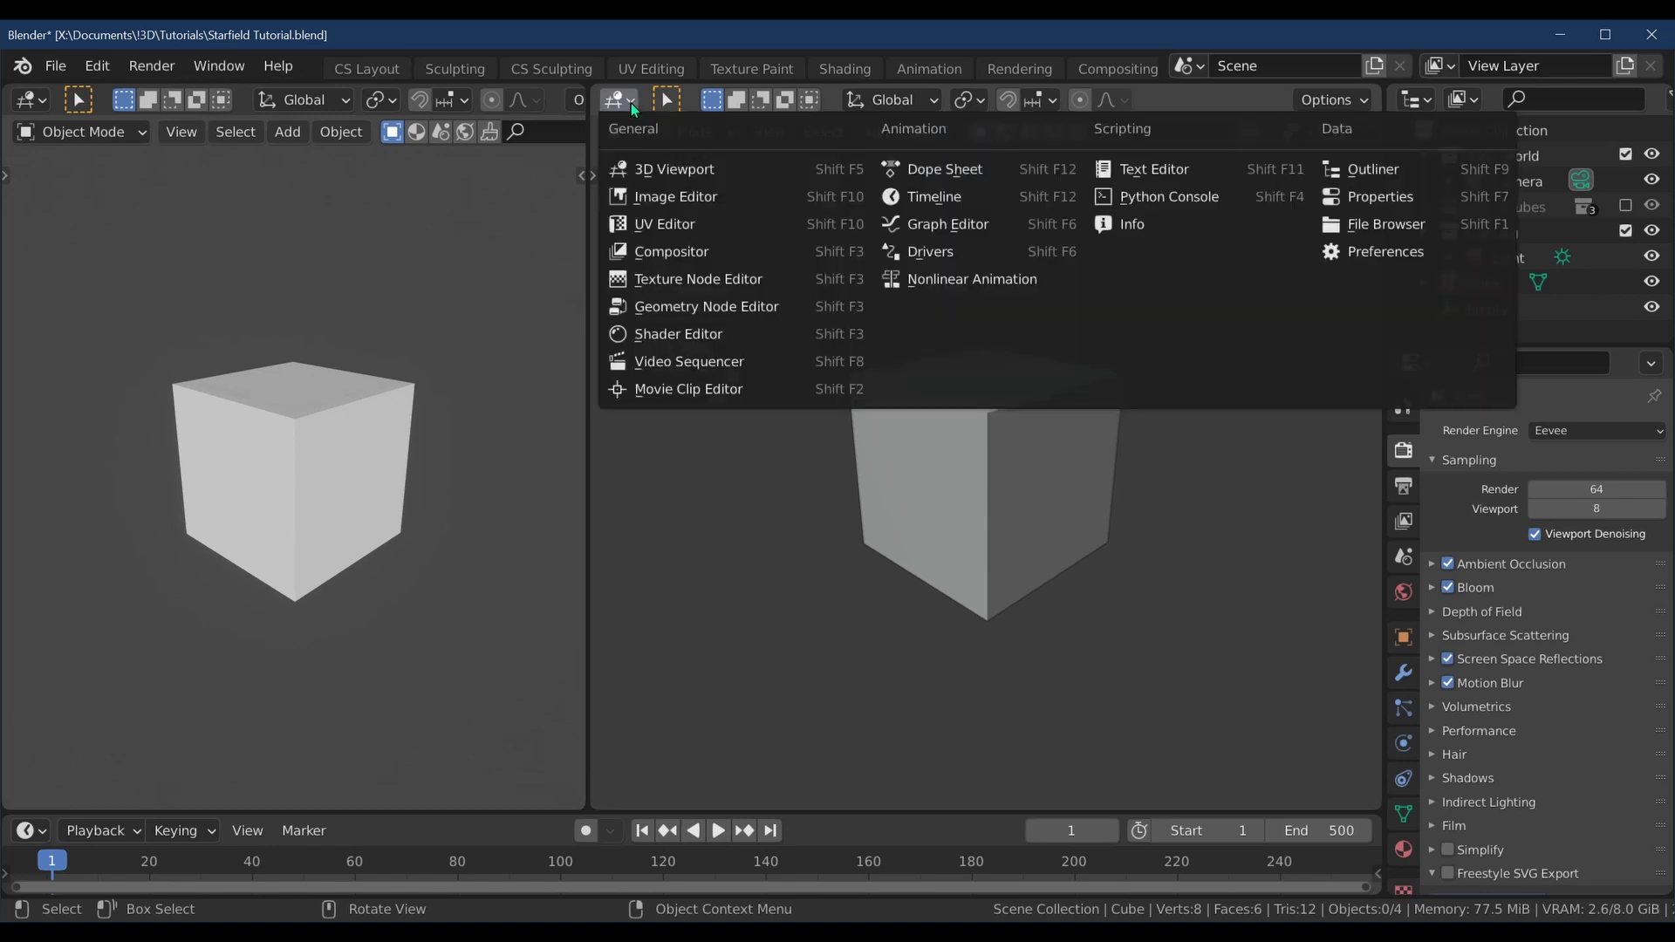
{"action": "left_click", "coordinate": [711, 338]}
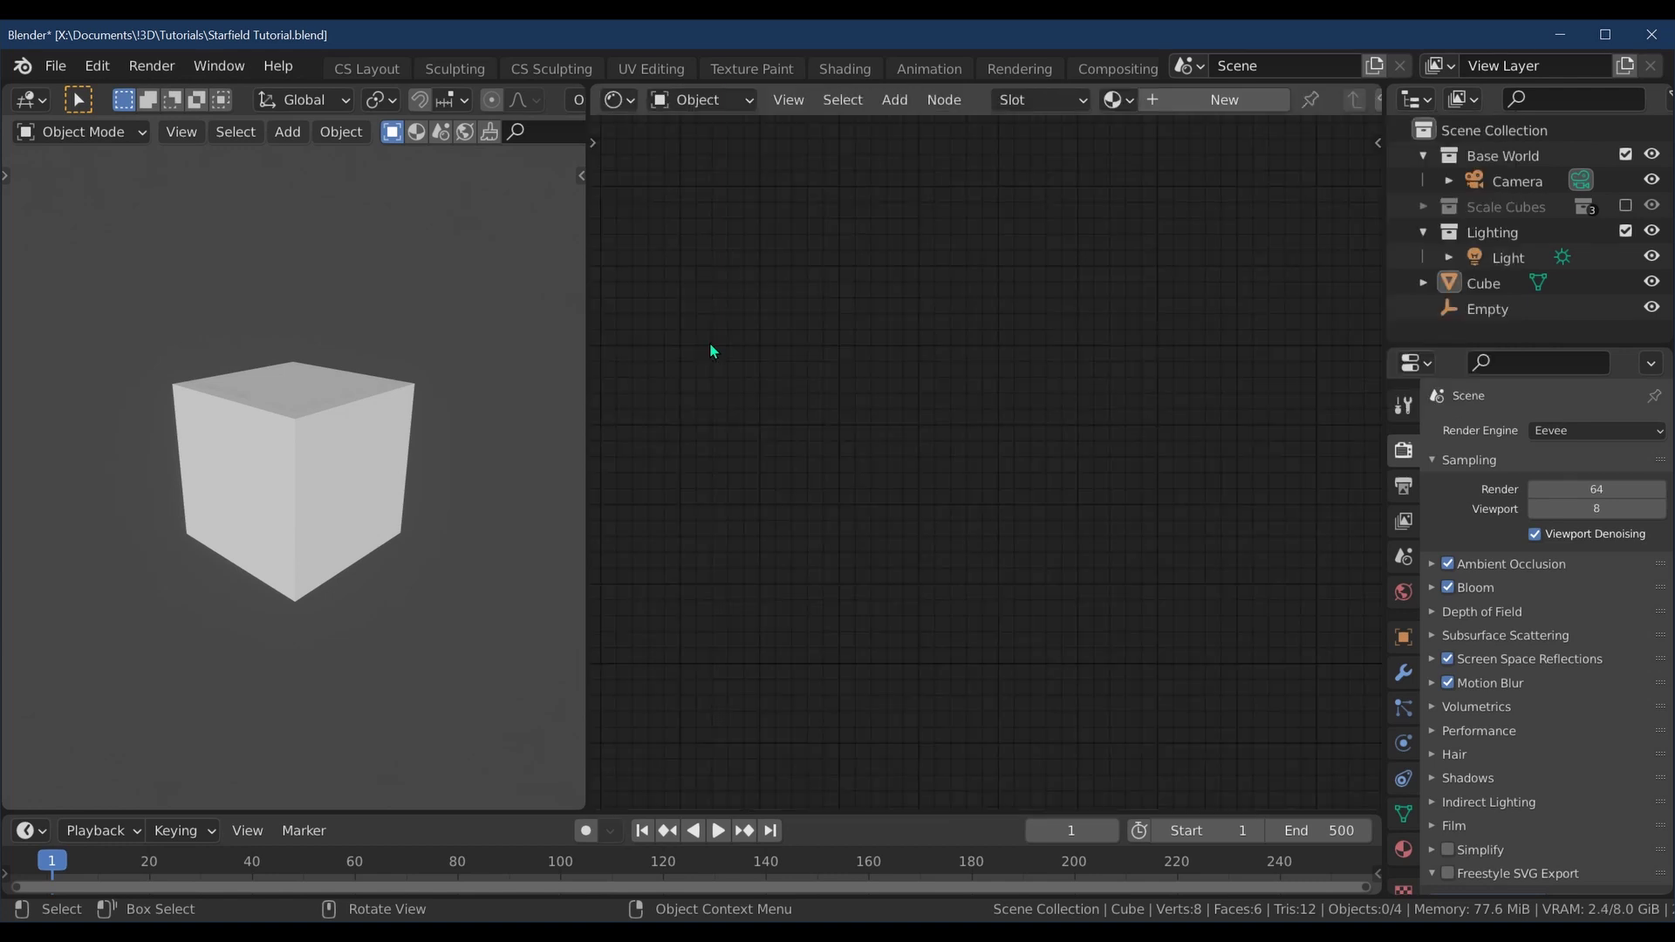
{"action": "left_click", "coordinate": [736, 99]}
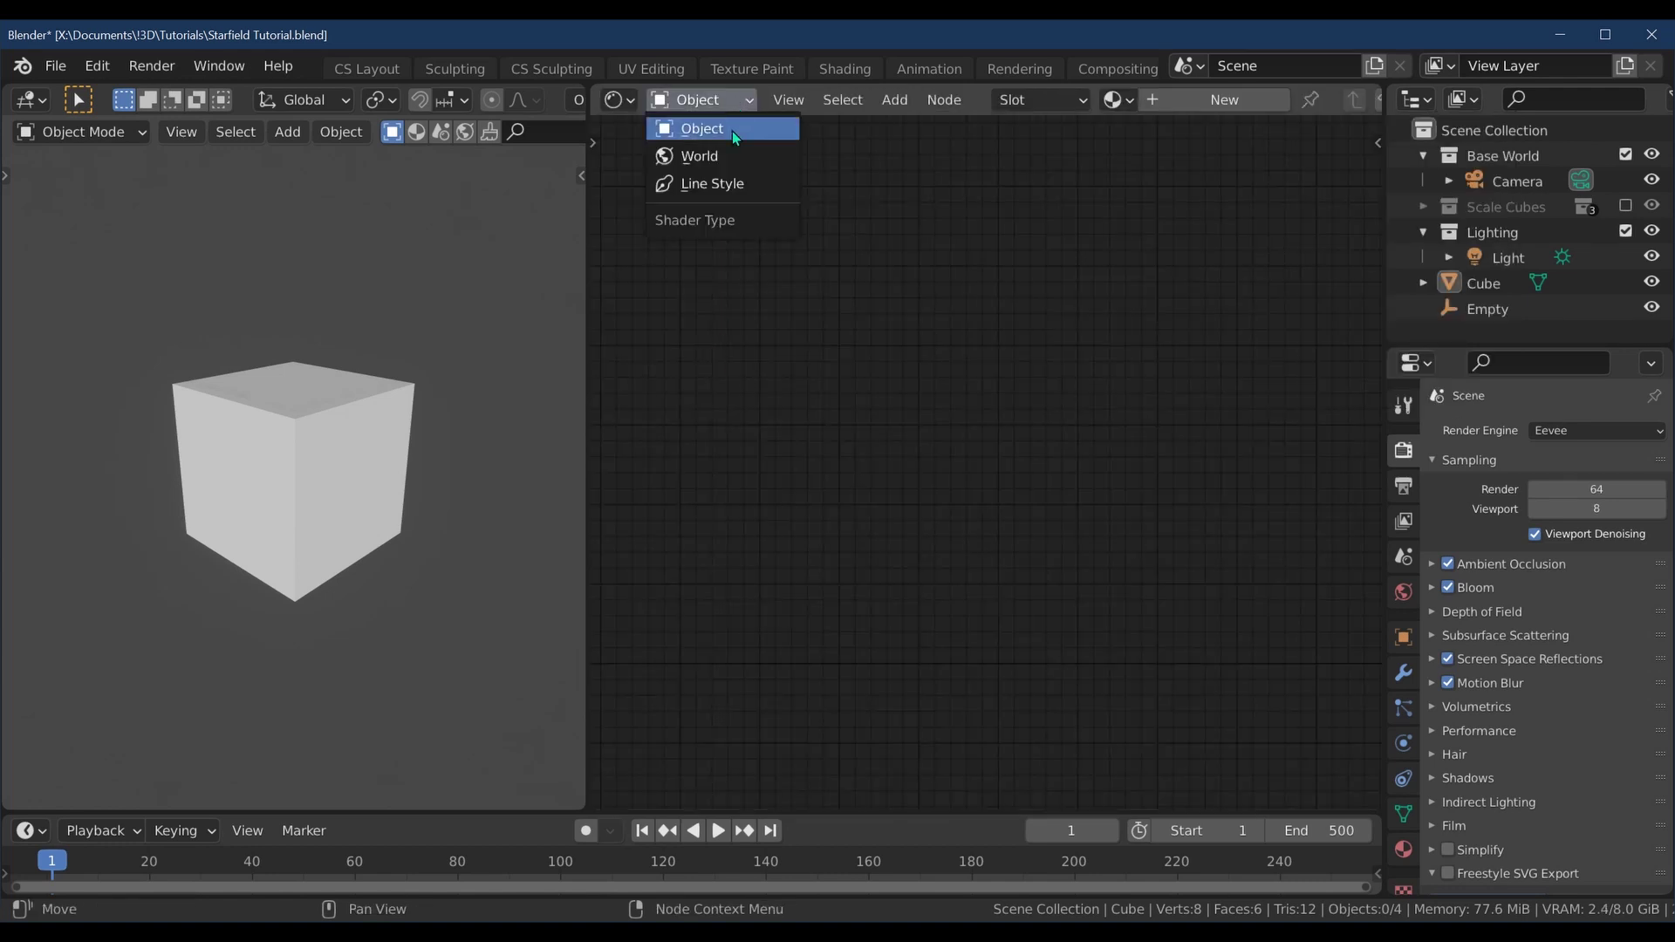
{"action": "left_click", "coordinate": [722, 157]}
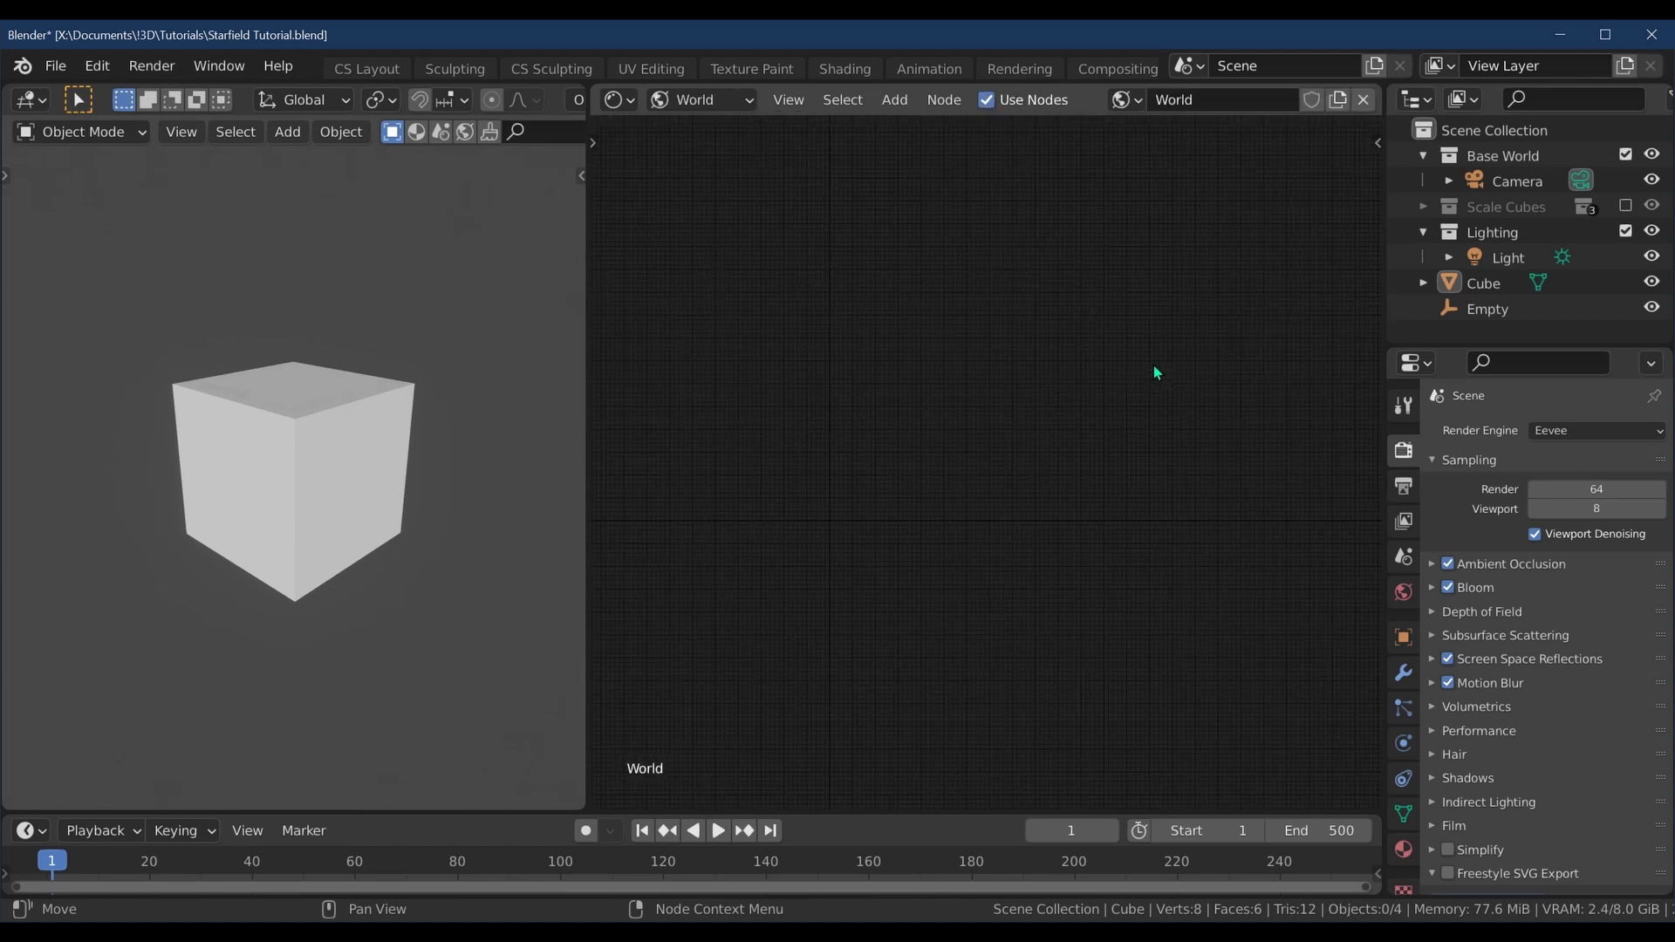
Add a Voronoi Texture node and connect its Distance output to the Background node's Color input.
{"action": "scroll", "coordinate": [1157, 374], "scroll_direction": "down", "scroll_amount": 5}
{"action": "scroll", "coordinate": [1166, 458], "scroll_direction": "up", "scroll_amount": 3}
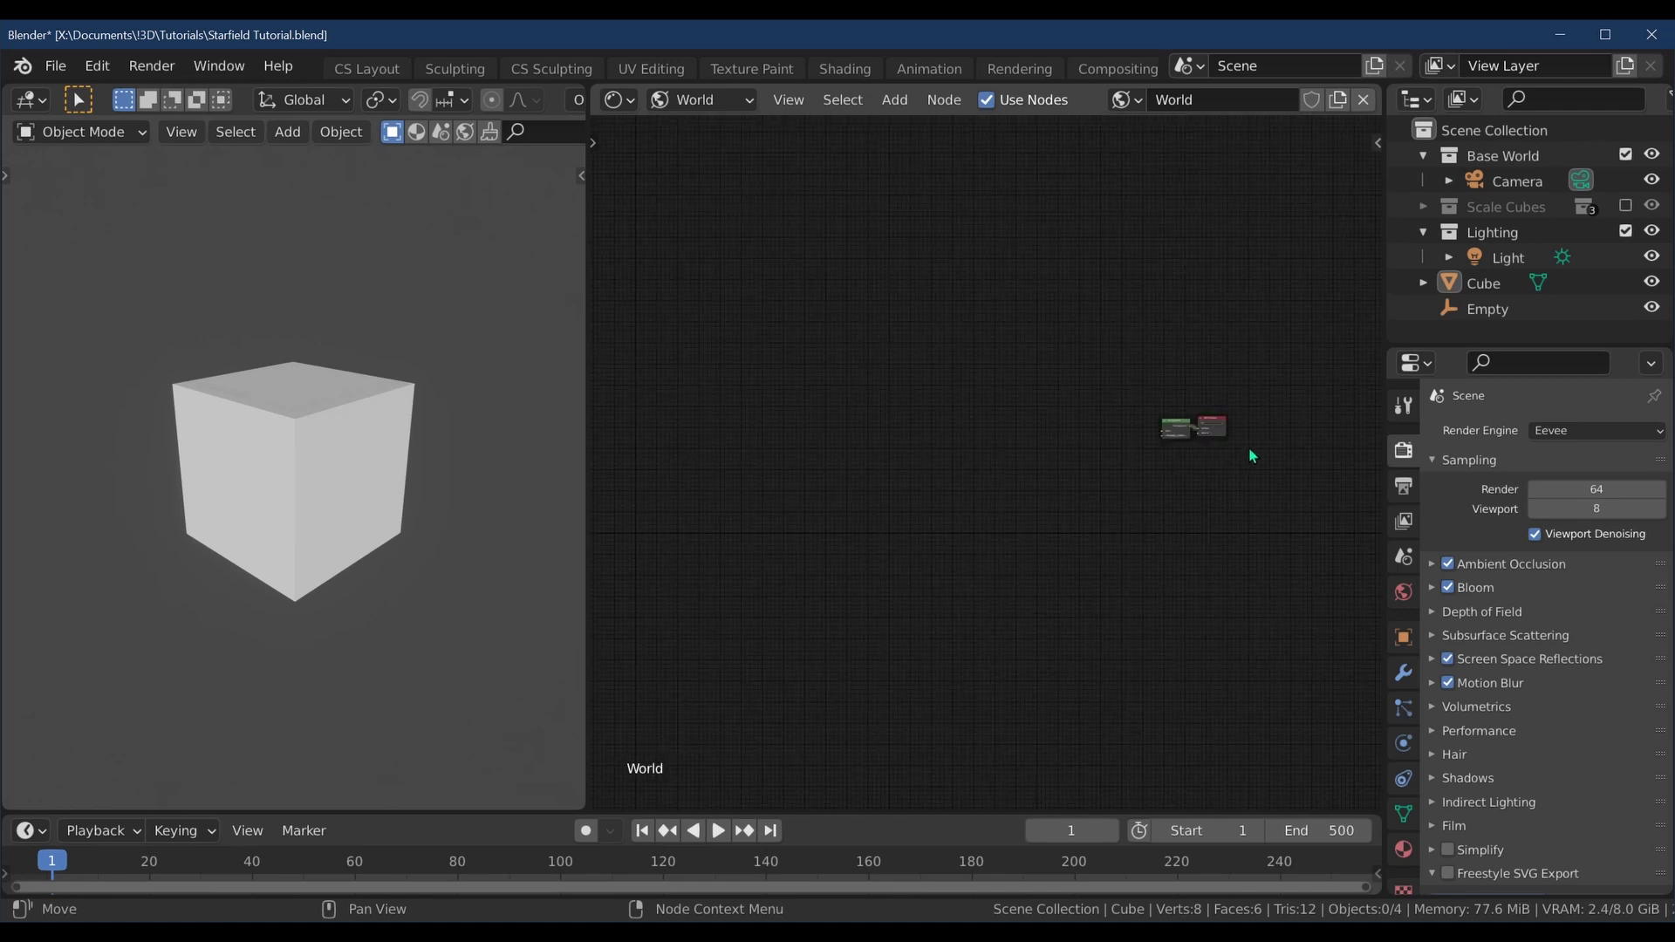
{"action": "middle_click_drag", "start_coordinate": [1248, 446], "coordinate": [1144, 450]}
{"action": "scroll", "coordinate": [1126, 462], "scroll_direction": "up", "scroll_amount": 5}
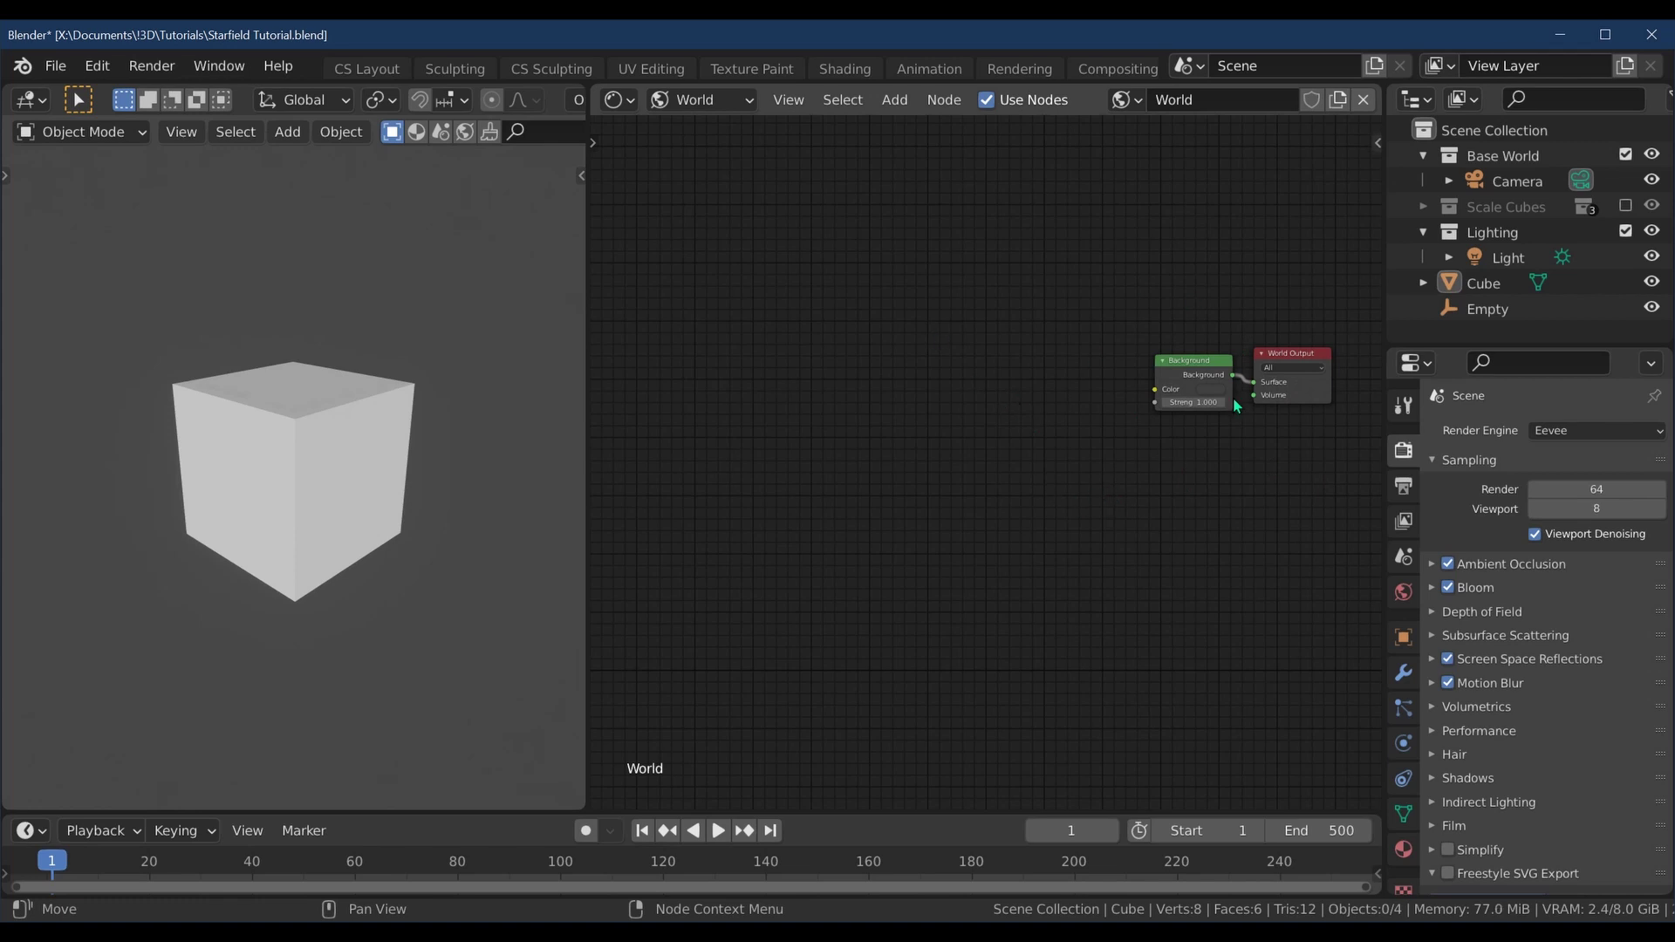
{"action": "middle_click_drag", "start_coordinate": [914, 344], "coordinate": [1098, 410]}
{"action": "scroll", "coordinate": [1098, 410], "scroll_direction": "up", "scroll_amount": 2}
{"action": "scroll", "coordinate": [960, 489], "scroll_direction": "up", "scroll_amount": 1}
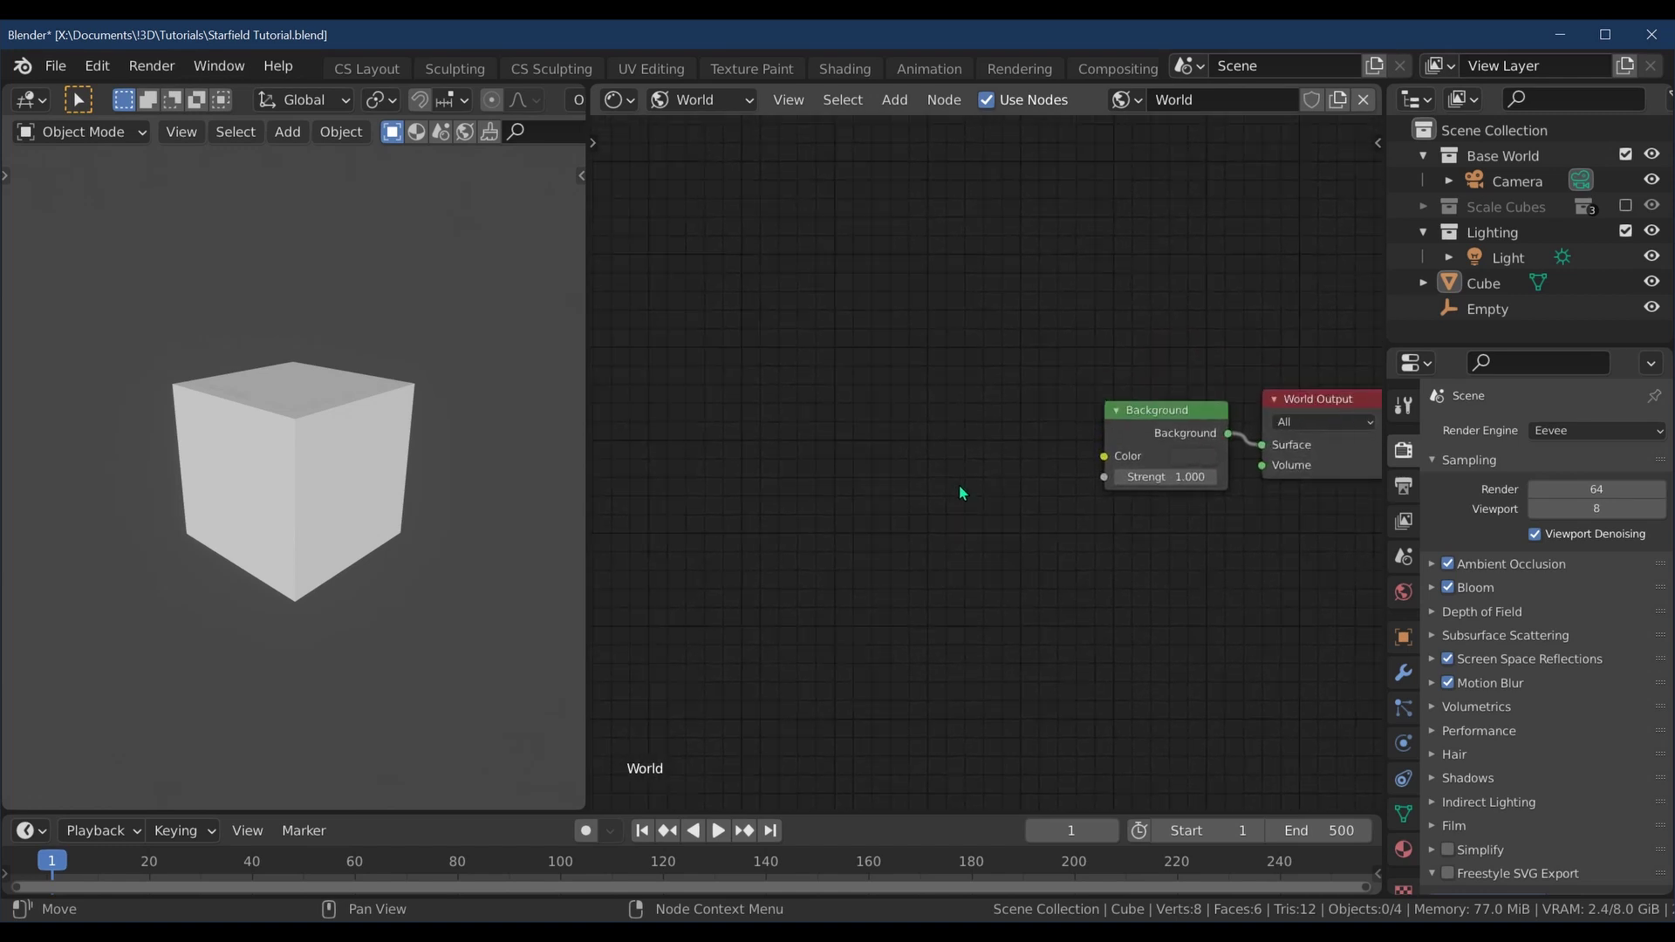
{"action": "middle_click_drag", "start_coordinate": [961, 490], "coordinate": [1039, 460]}
{"action": "key", "text": "shift+a"}
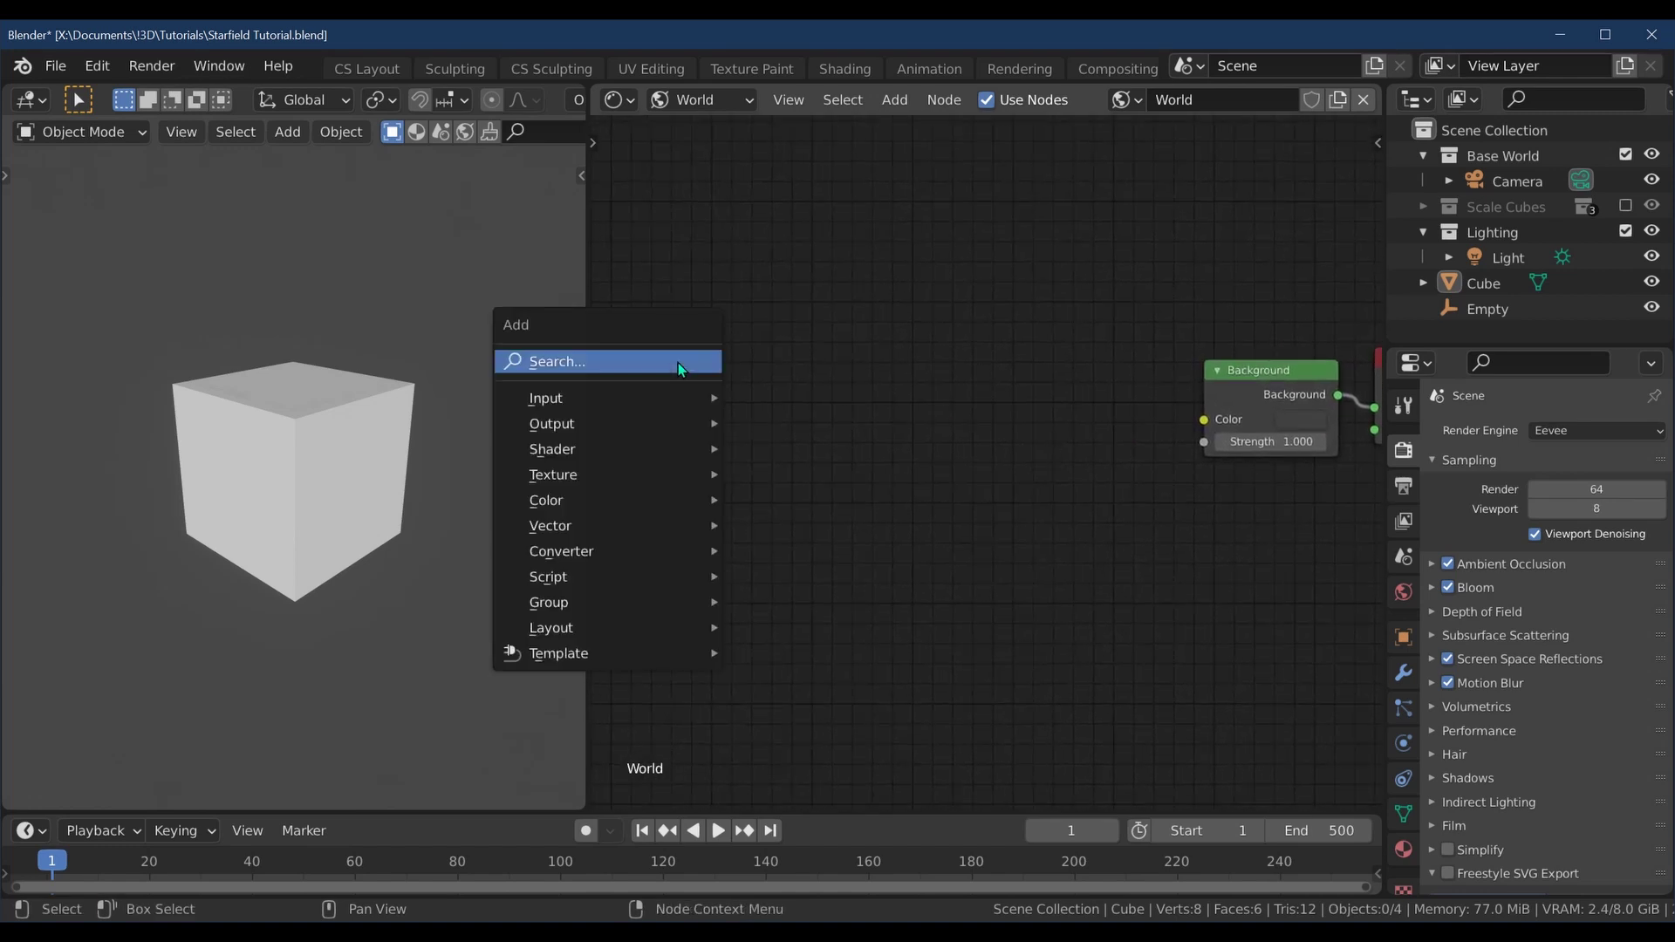
{"action": "left_click", "coordinate": [679, 364]}
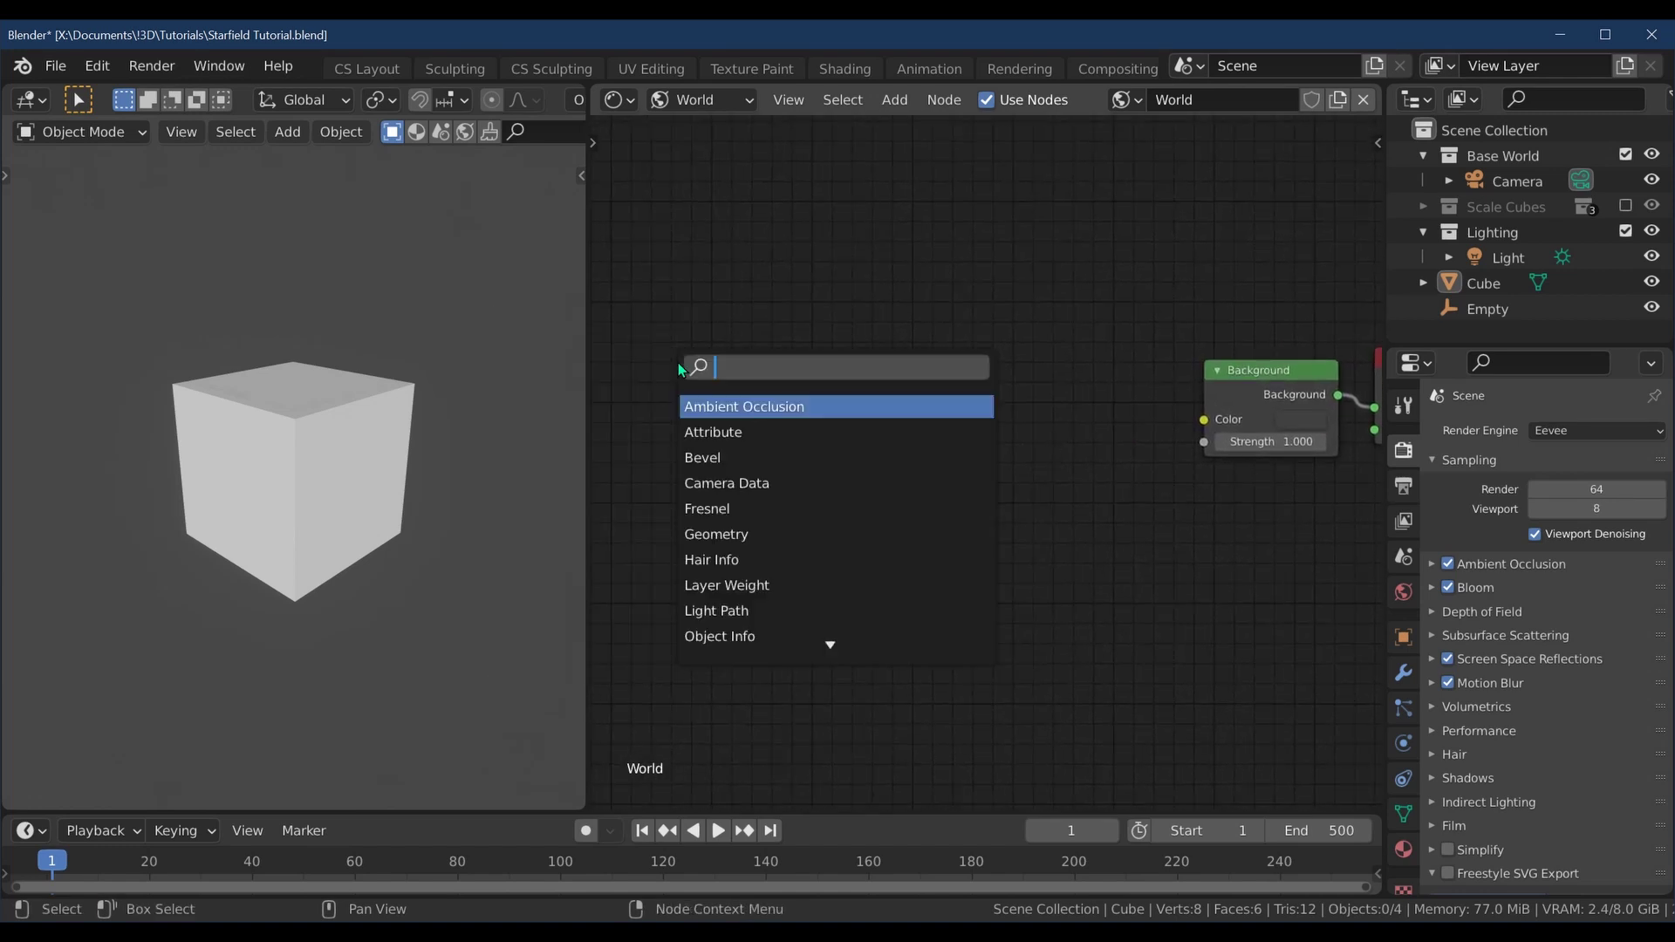
{"action": "type", "text": "vor"}
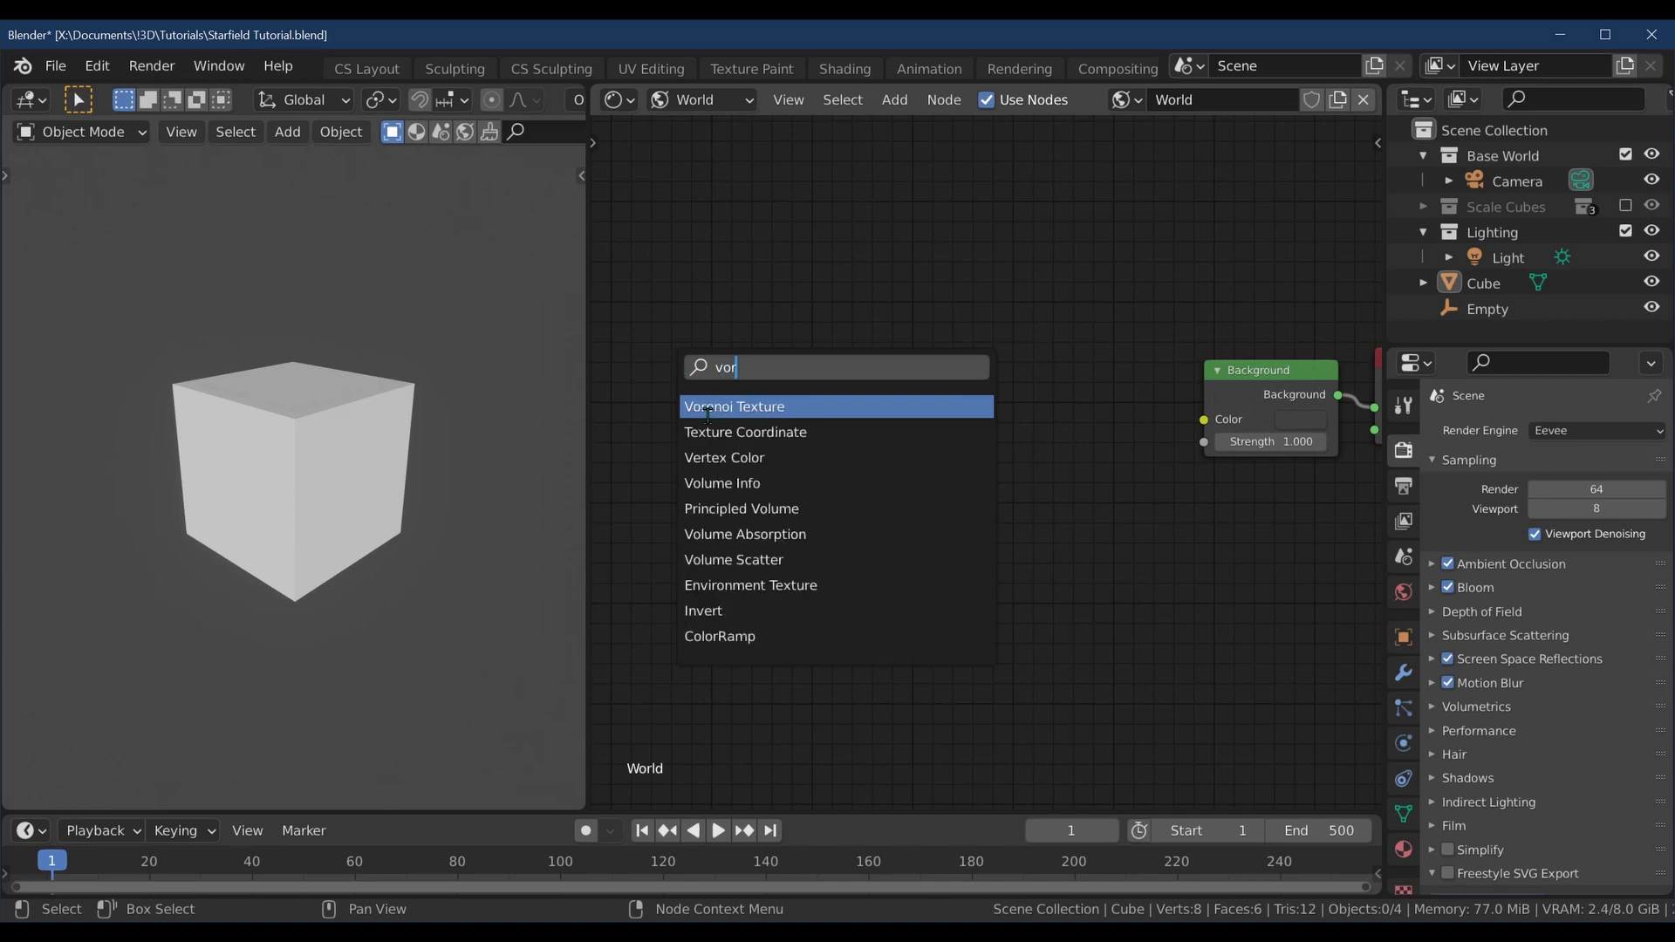
{"action": "key", "text": "Return"}
{"action": "left_click", "coordinate": [714, 426]}
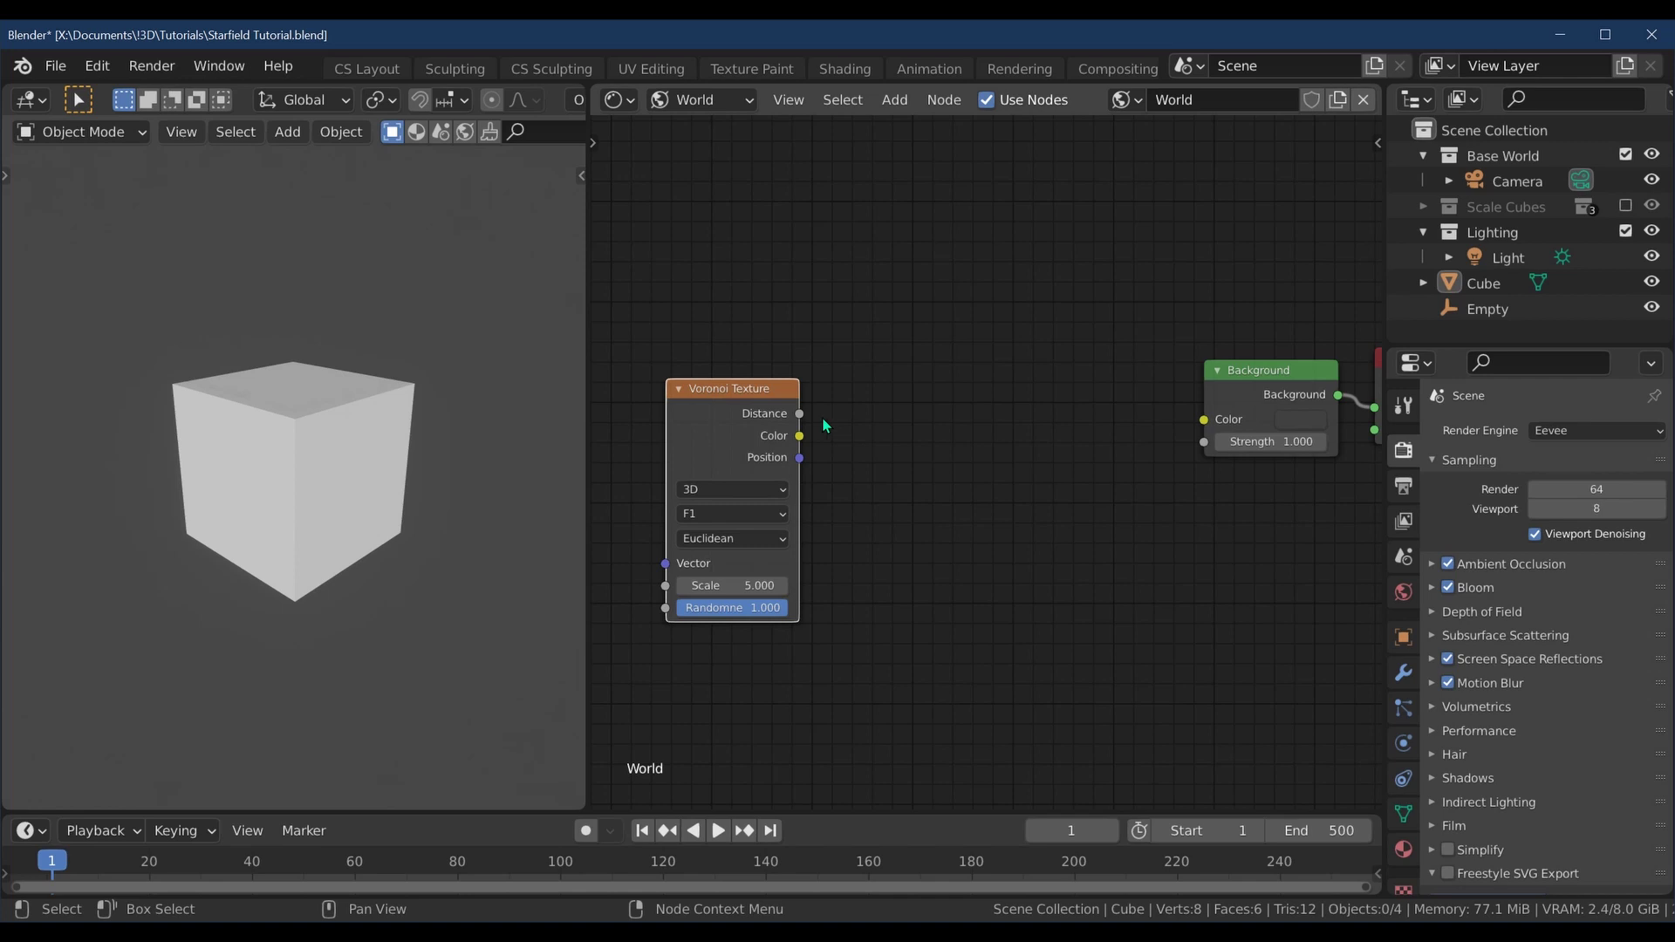
{"action": "left_click_drag", "start_coordinate": [800, 414], "coordinate": [1204, 420]}
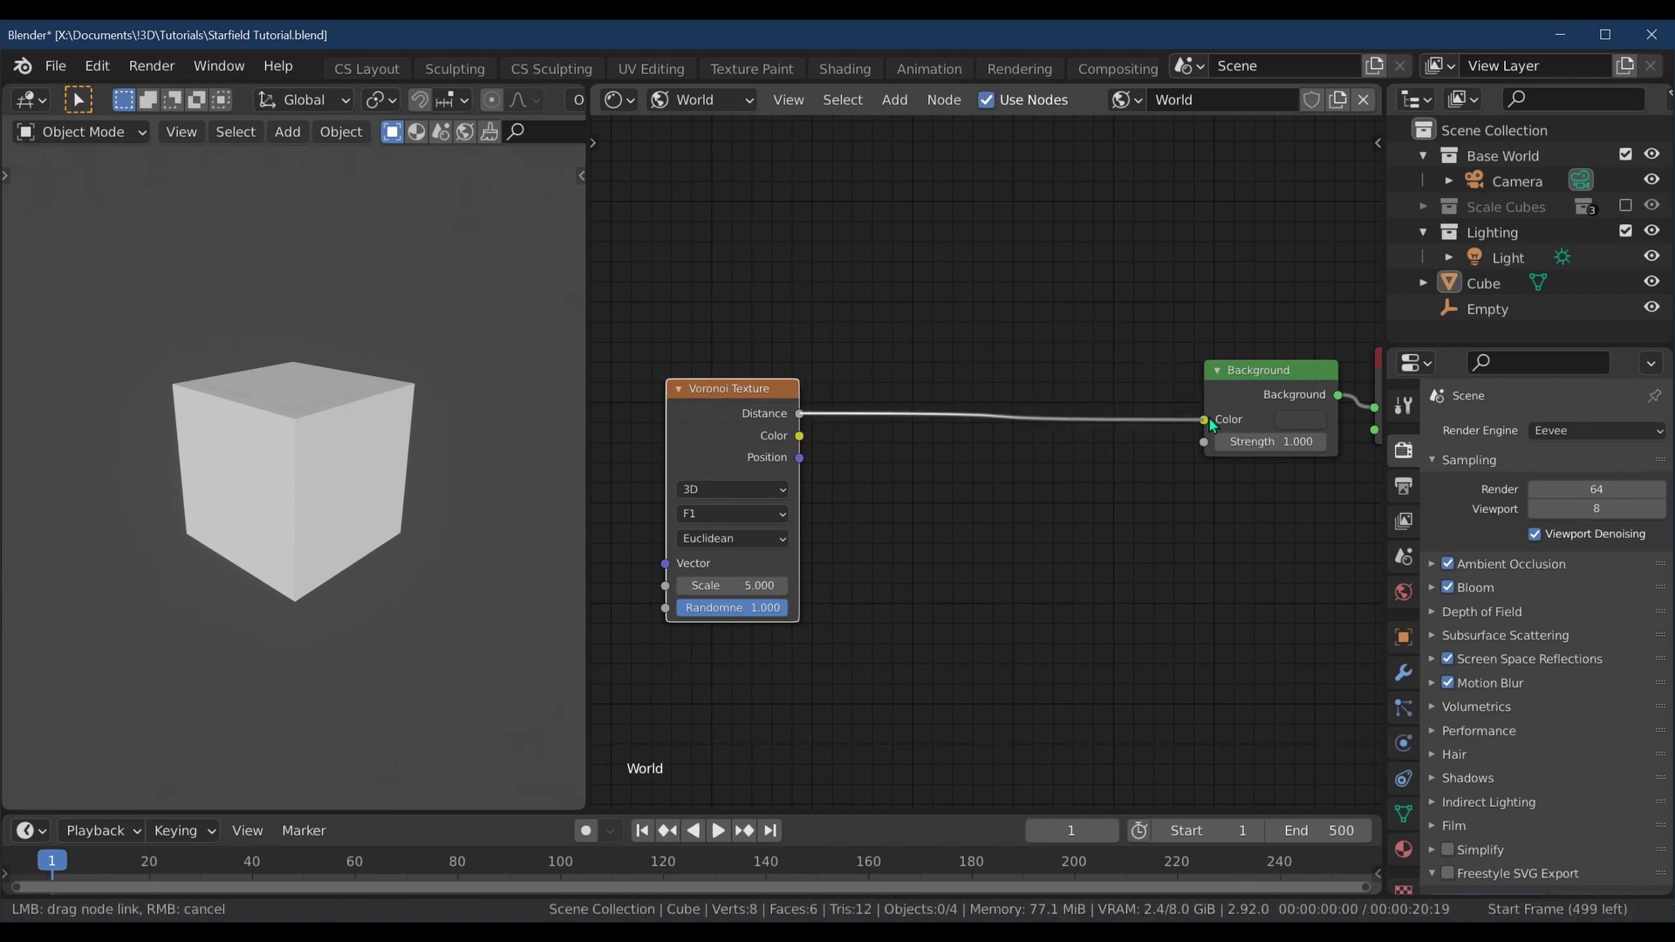
{"action": "middle_click_drag", "start_coordinate": [441, 475], "coordinate": [370, 486]}
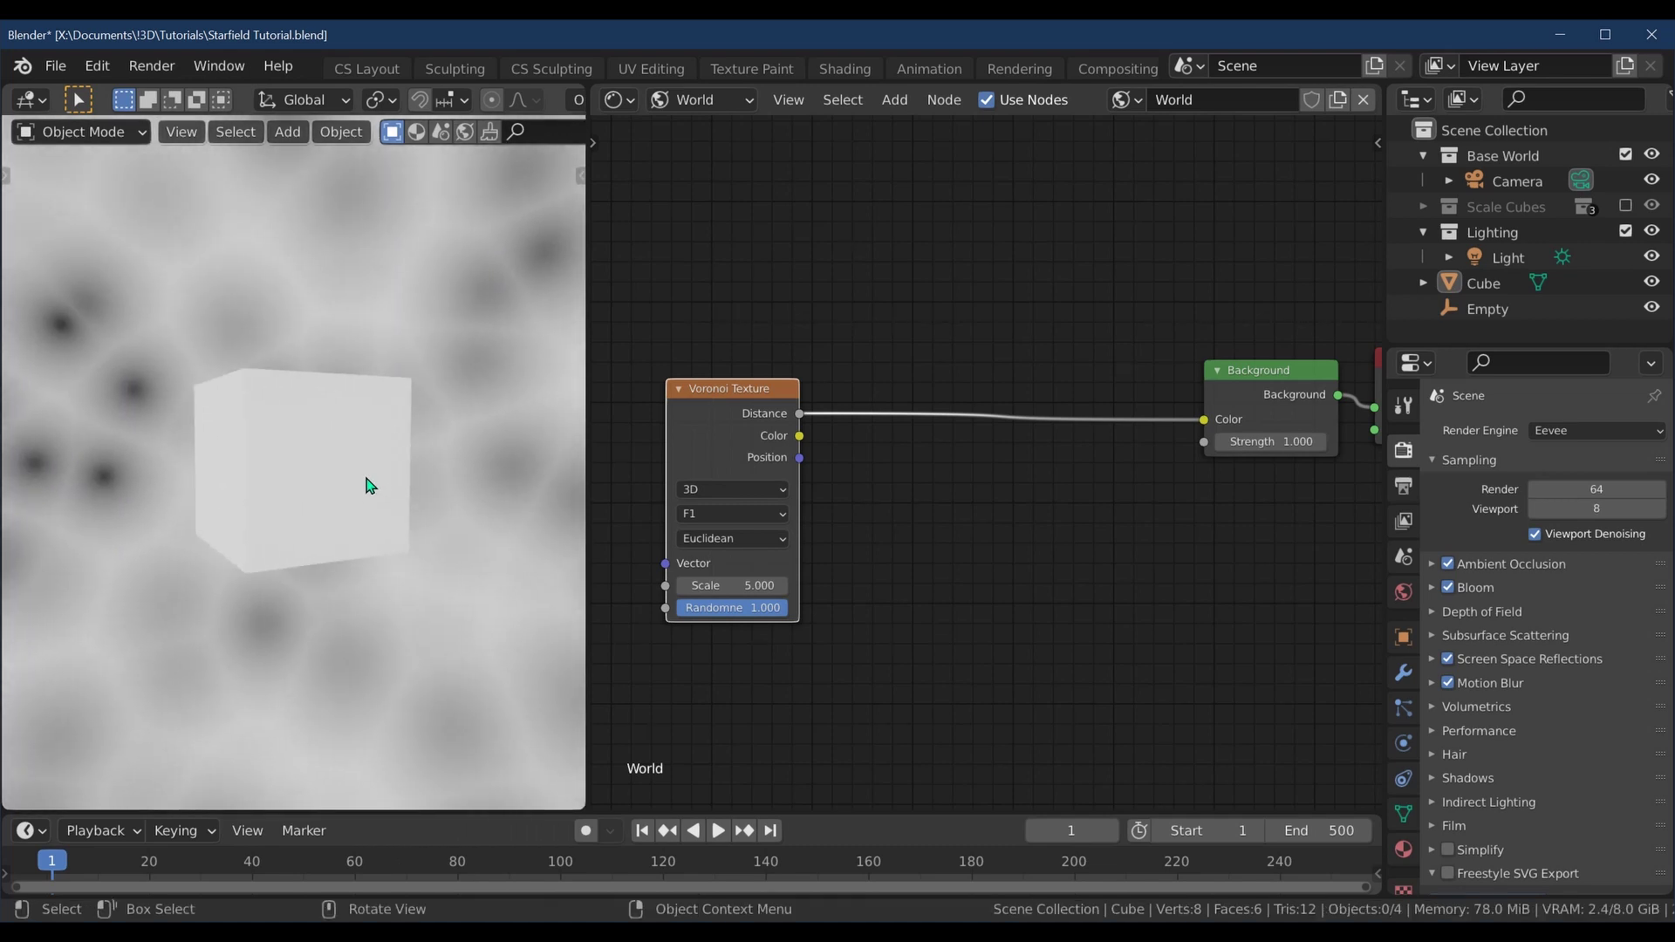
Insert a ColorRamp node on the link between the Voronoi Texture and Background nodes.
{"action": "key", "text": "shift+a"}
{"action": "left_click", "coordinate": [871, 297]}
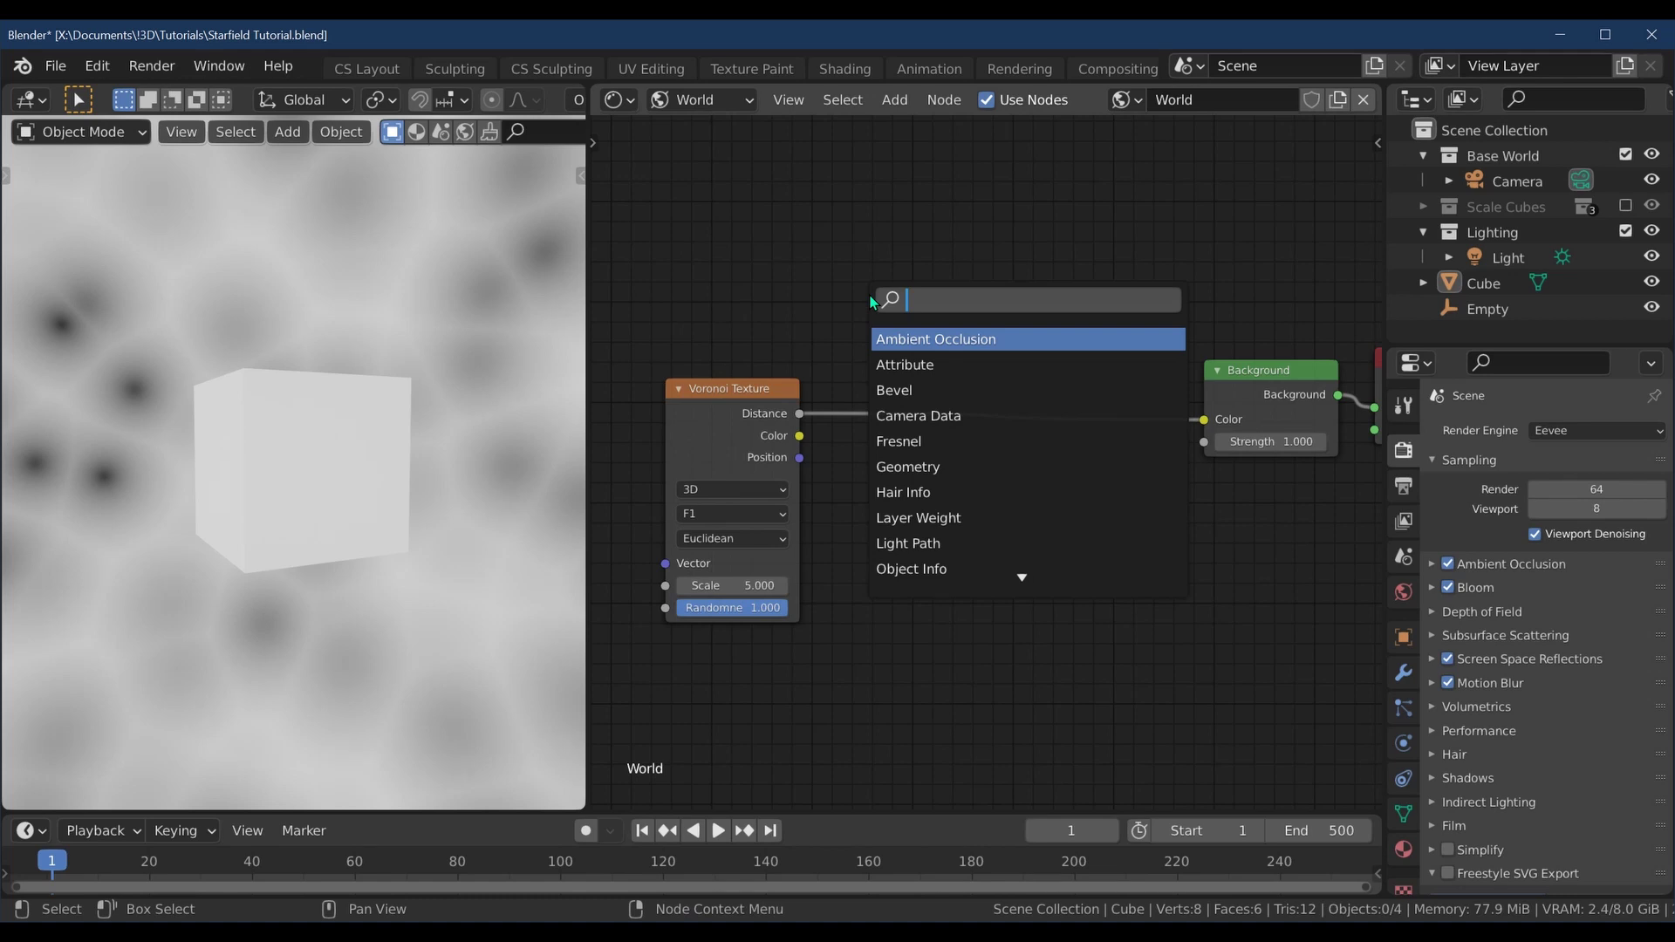
{"action": "type", "text": "col"}
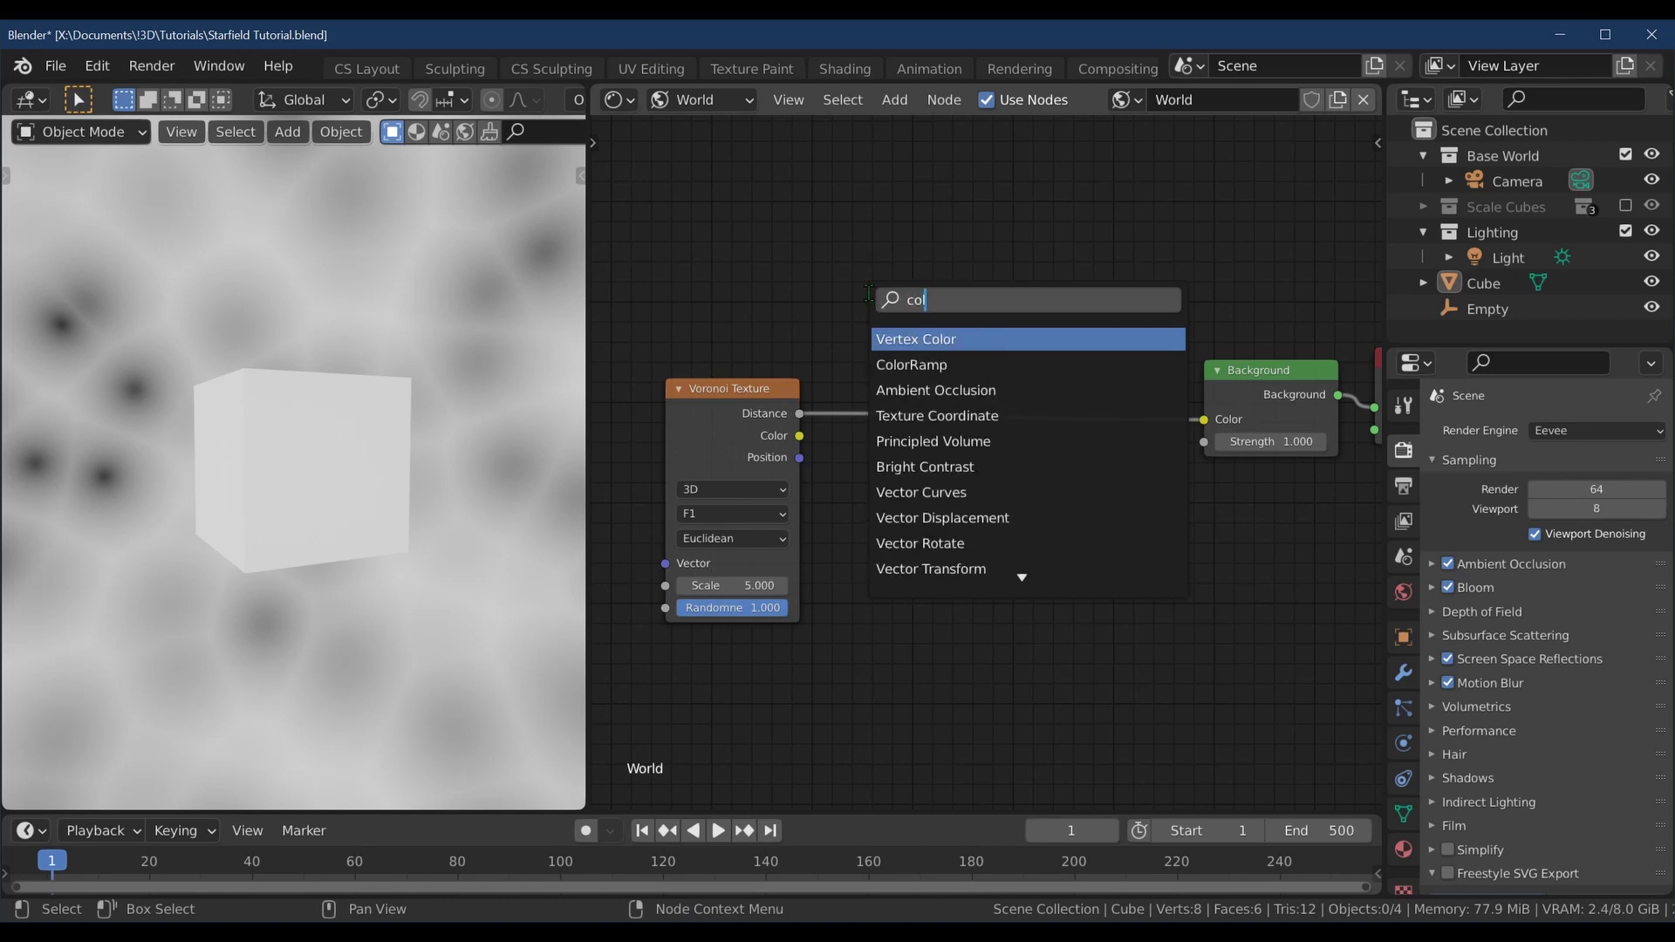
{"action": "left_click", "coordinate": [919, 364]}
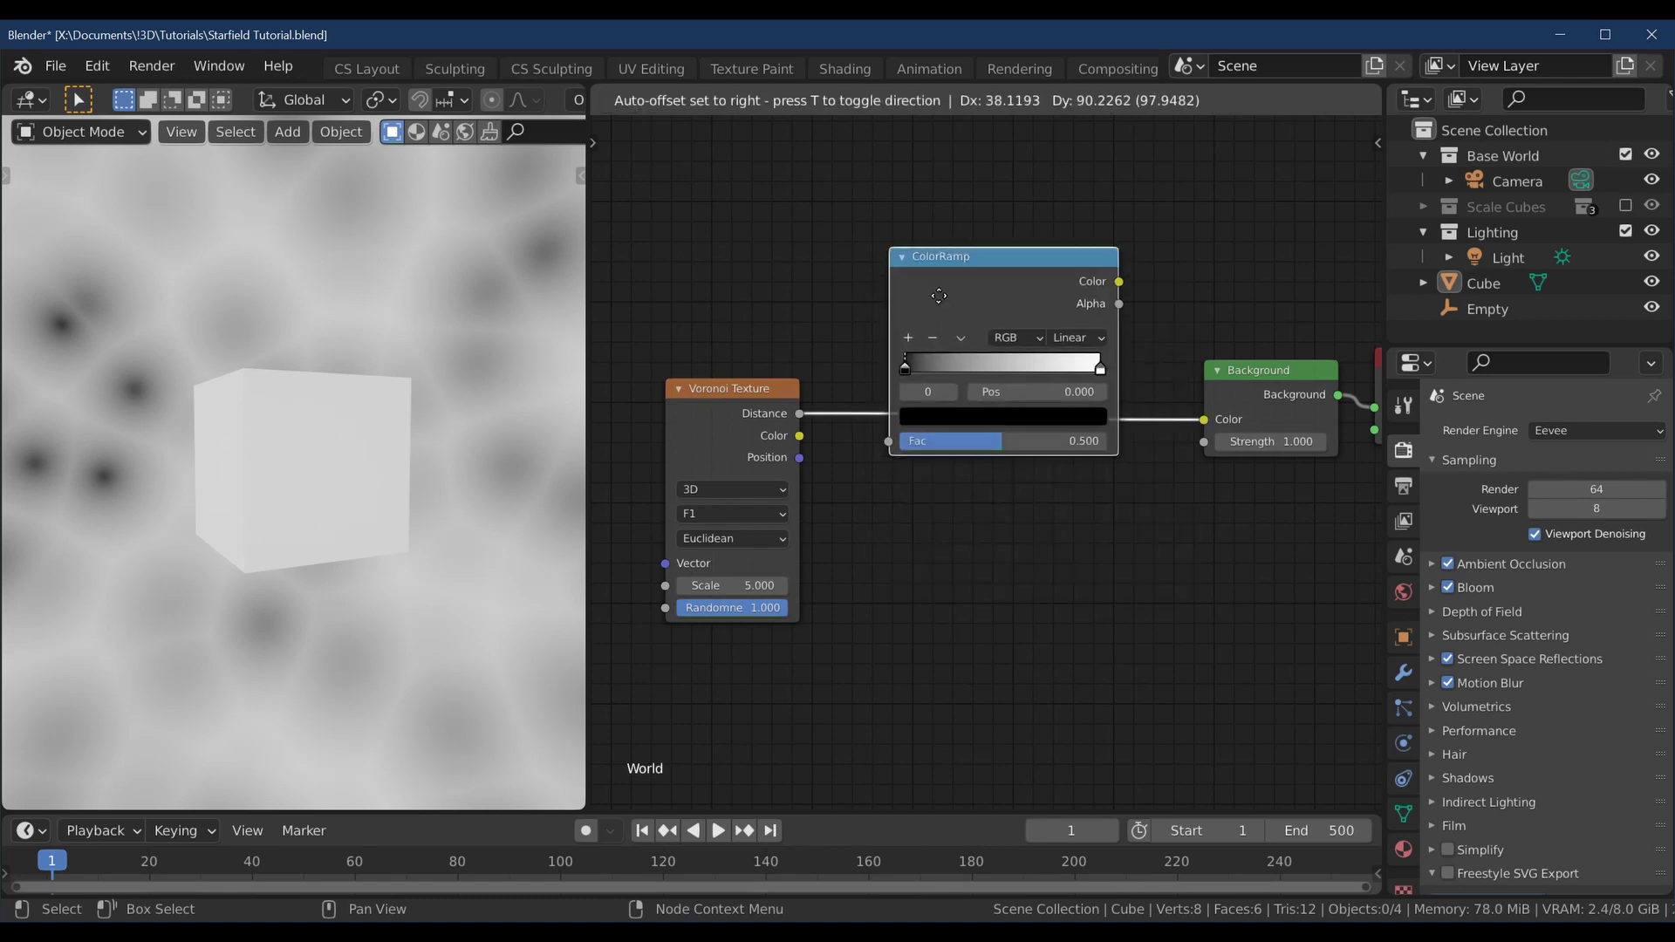
{"action": "left_click", "coordinate": [936, 400]}
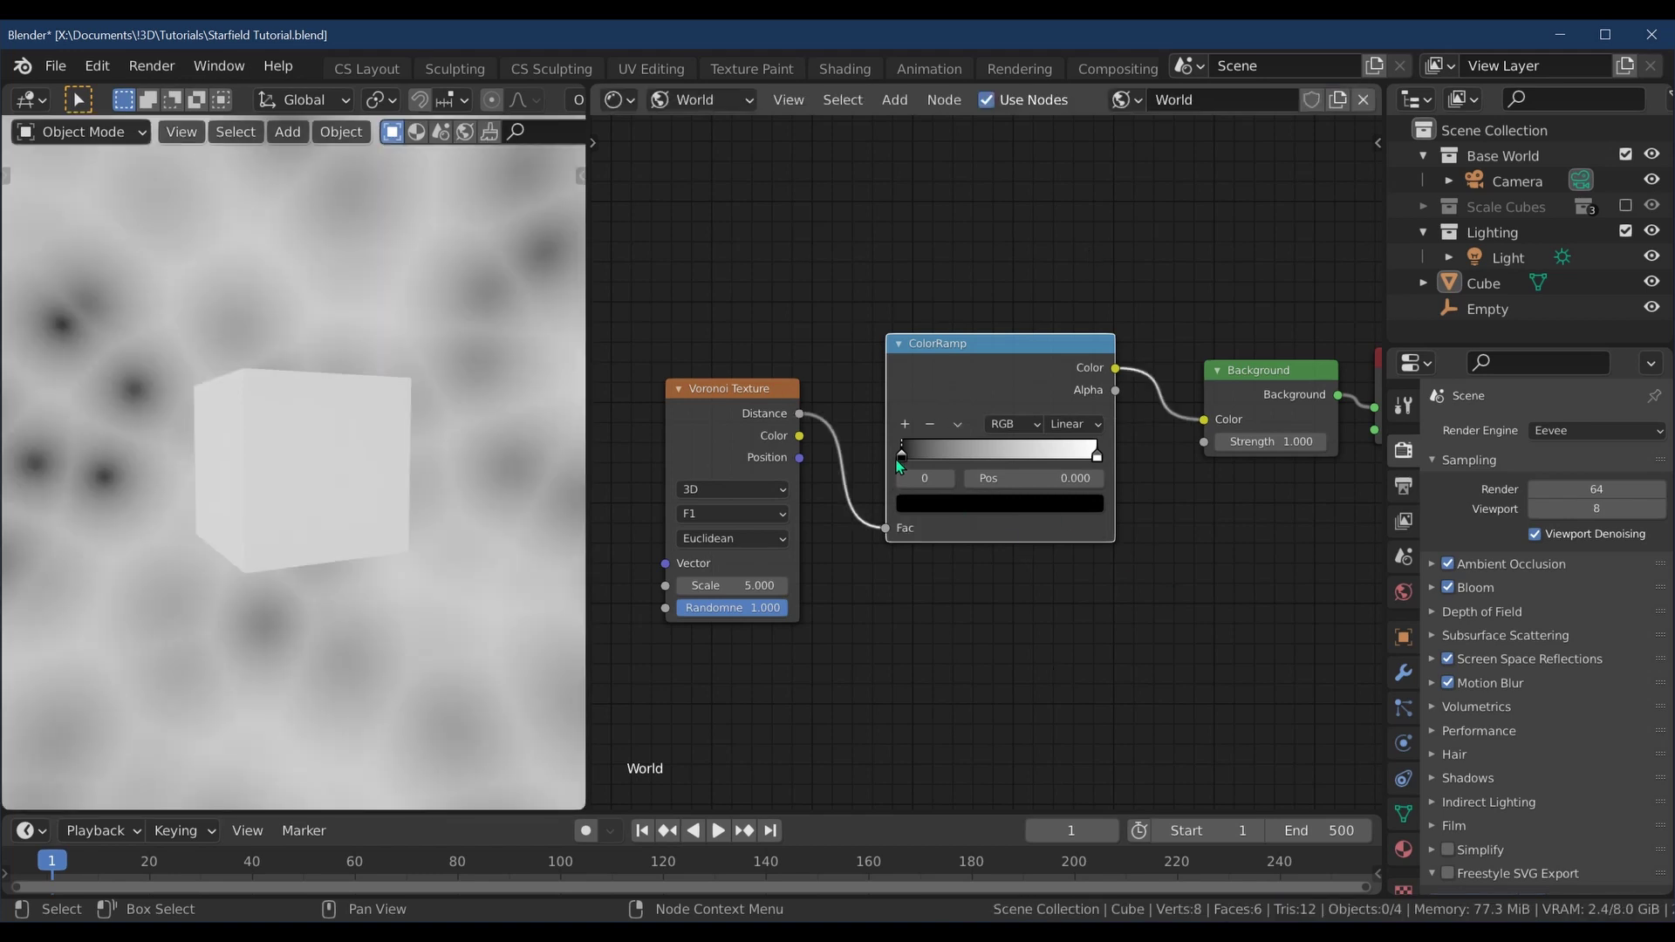
Move the ColorRamp's black stop to position 0.424 and its white stop to 0.000.
{"action": "left_click_drag", "start_coordinate": [902, 454], "coordinate": [987, 457]}
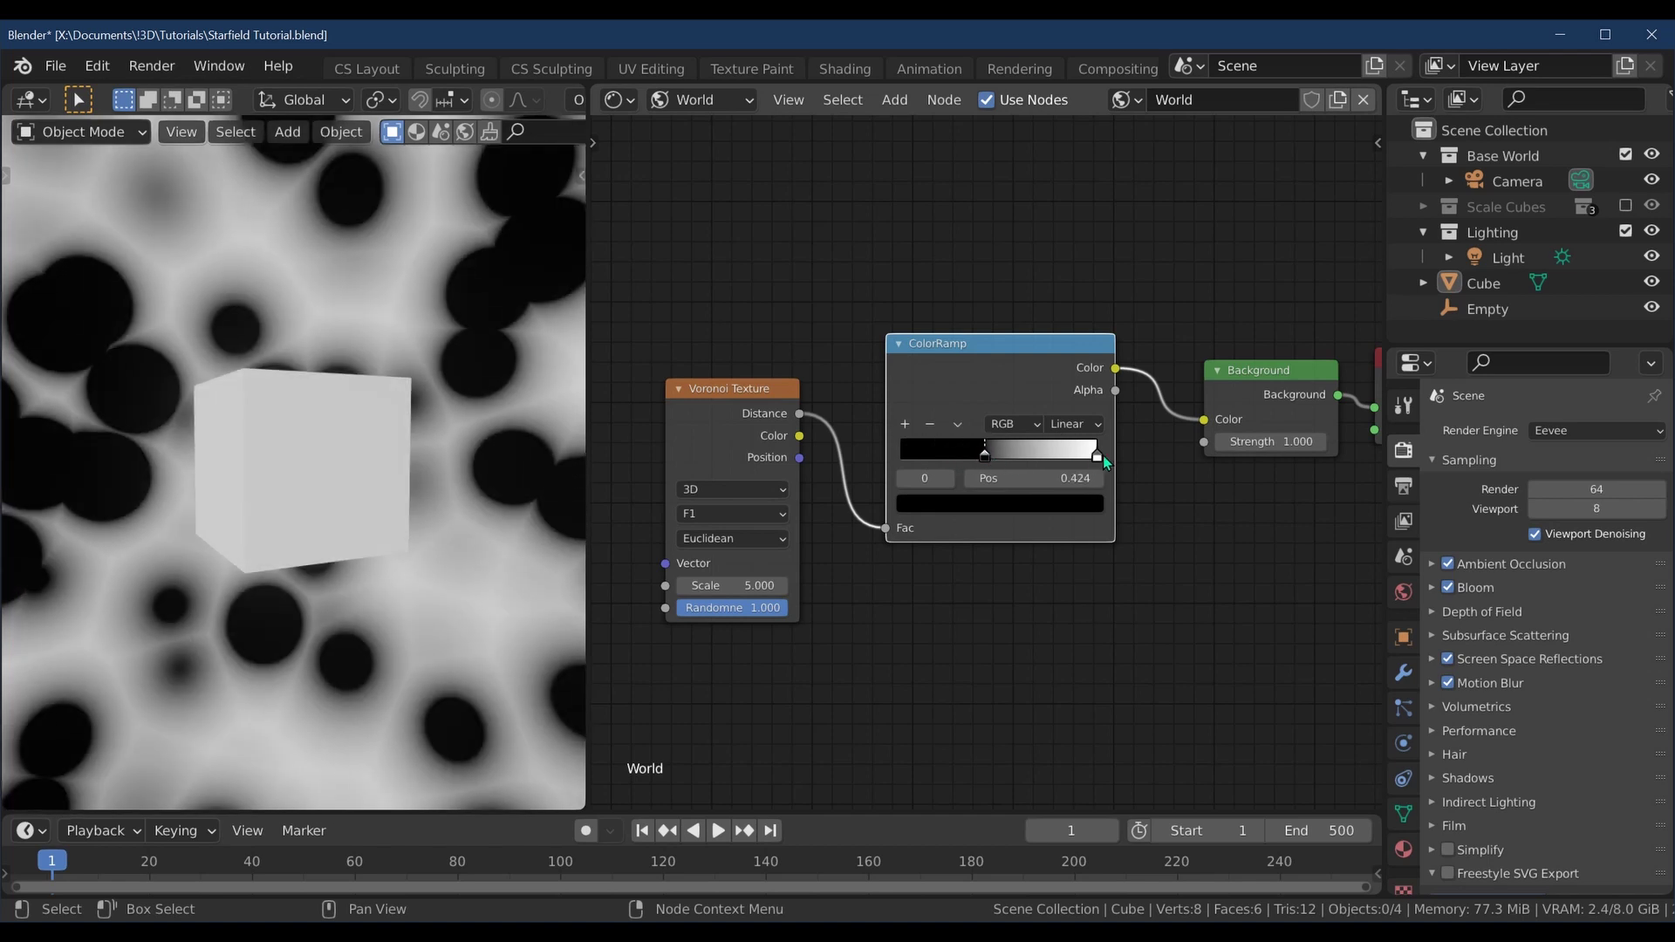
{"action": "left_click_drag", "start_coordinate": [1098, 457], "coordinate": [683, 452]}
{"action": "middle_click_drag", "start_coordinate": [523, 611], "coordinate": [246, 652]}
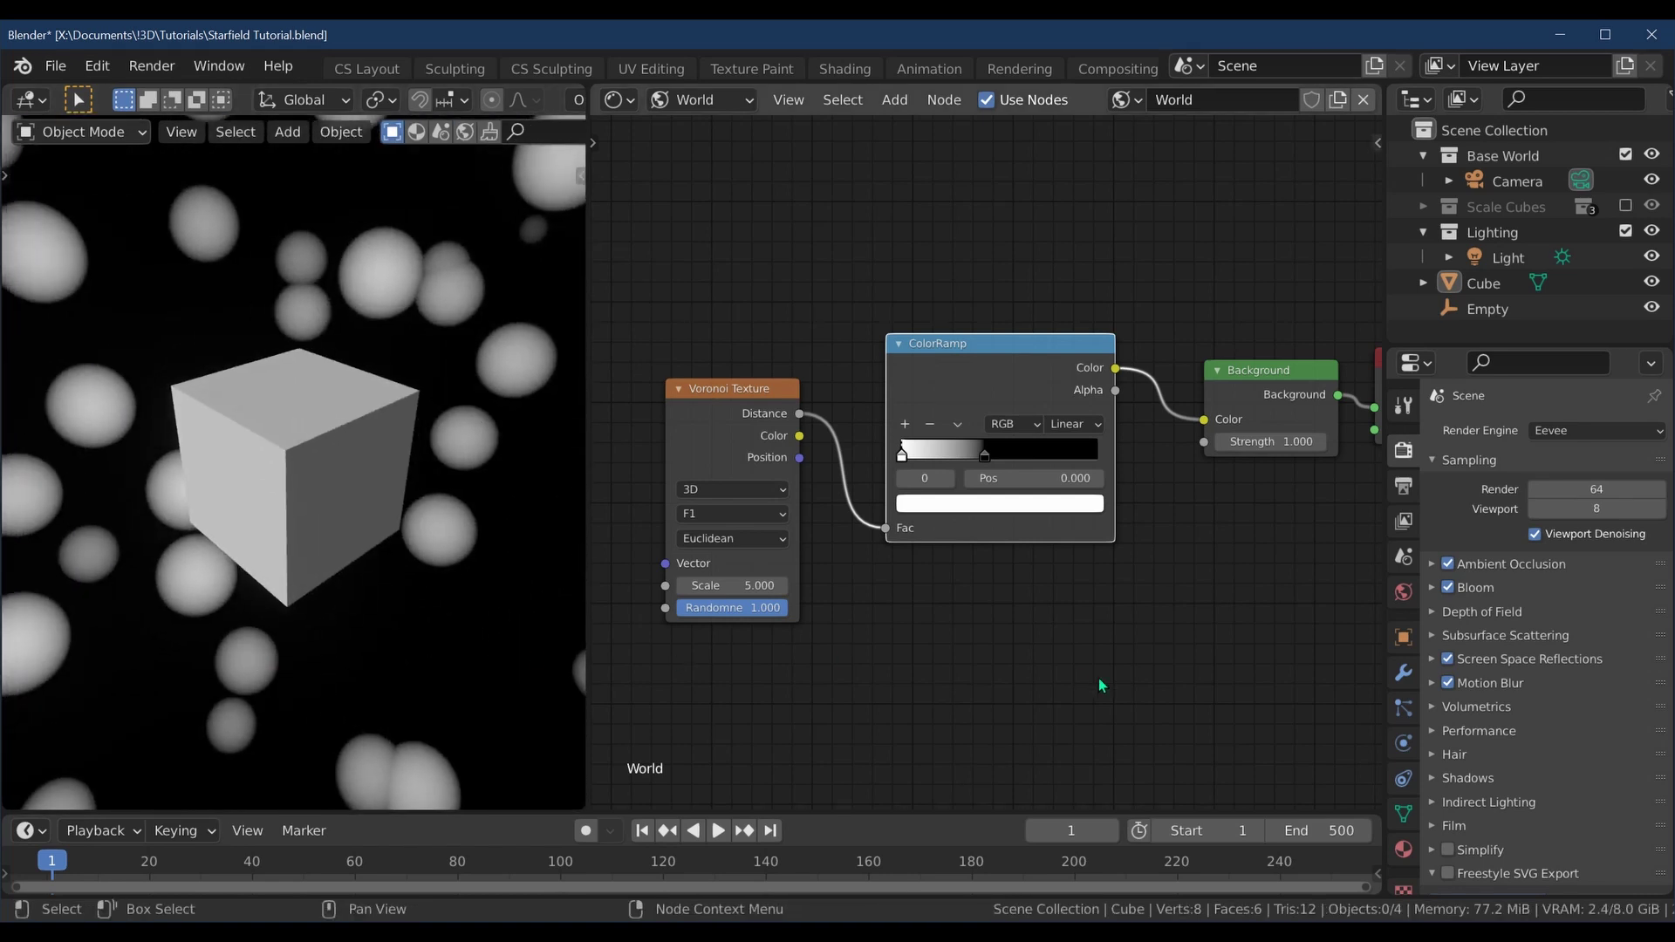
Set the Voronoi Texture's feature output to Smooth F1.
{"action": "left_click", "coordinate": [777, 513]}
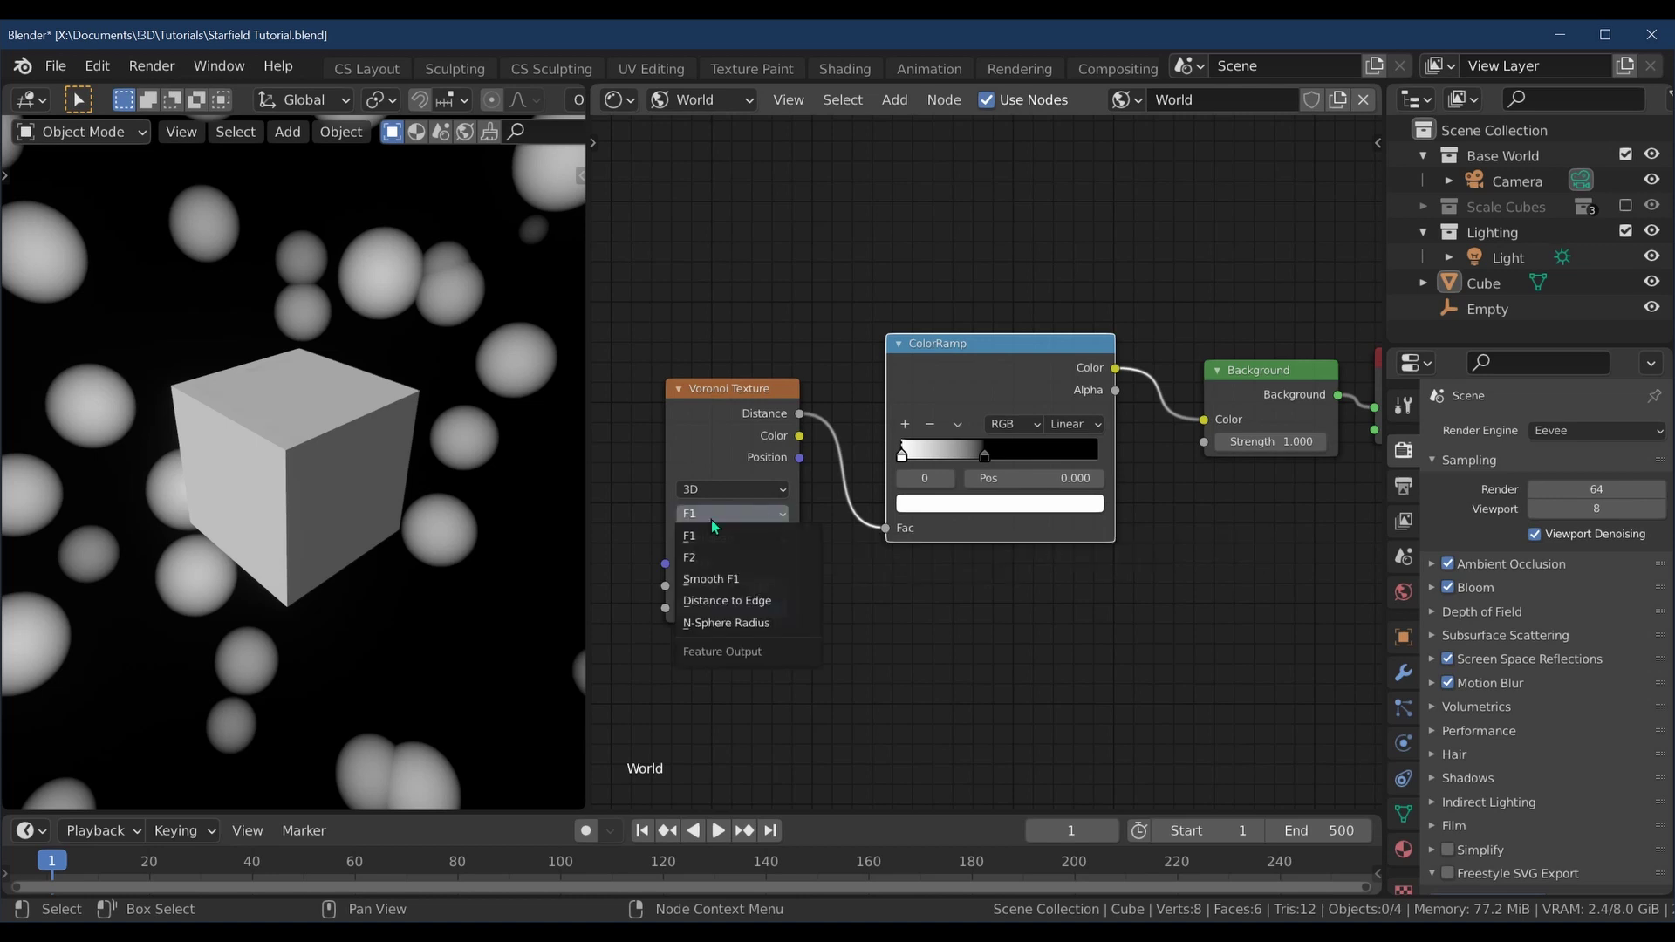
{"action": "left_click", "coordinate": [779, 578]}
{"action": "middle_click_drag", "start_coordinate": [441, 646], "coordinate": [454, 553]}
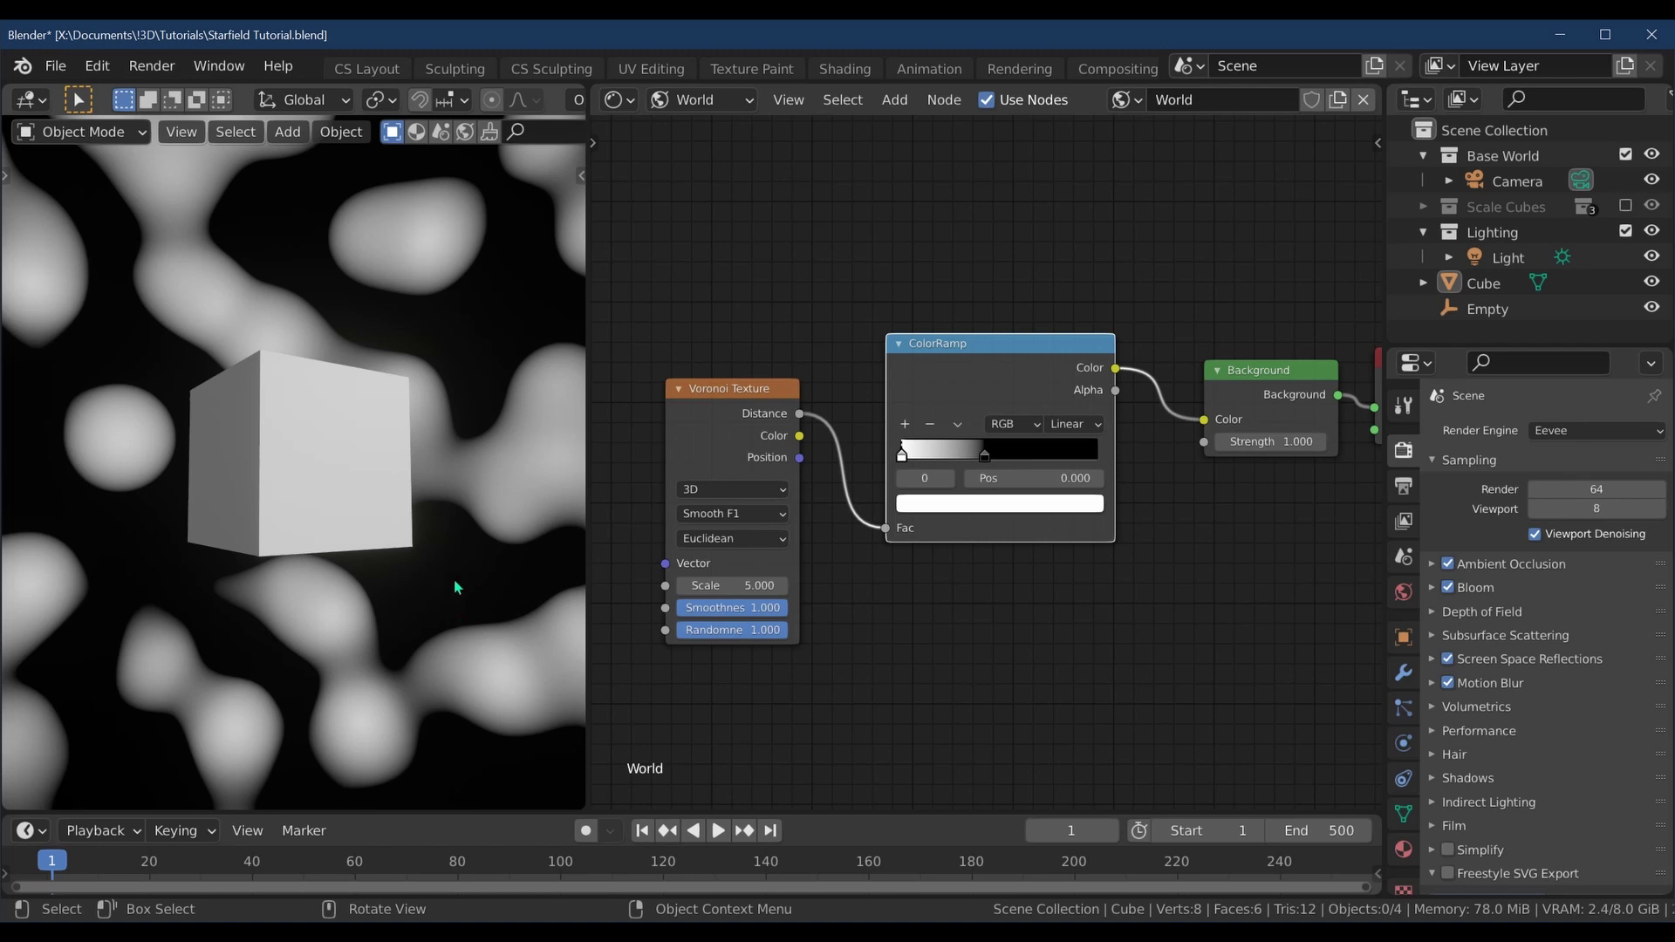
{"action": "middle_click_drag", "start_coordinate": [362, 623], "coordinate": [515, 702]}
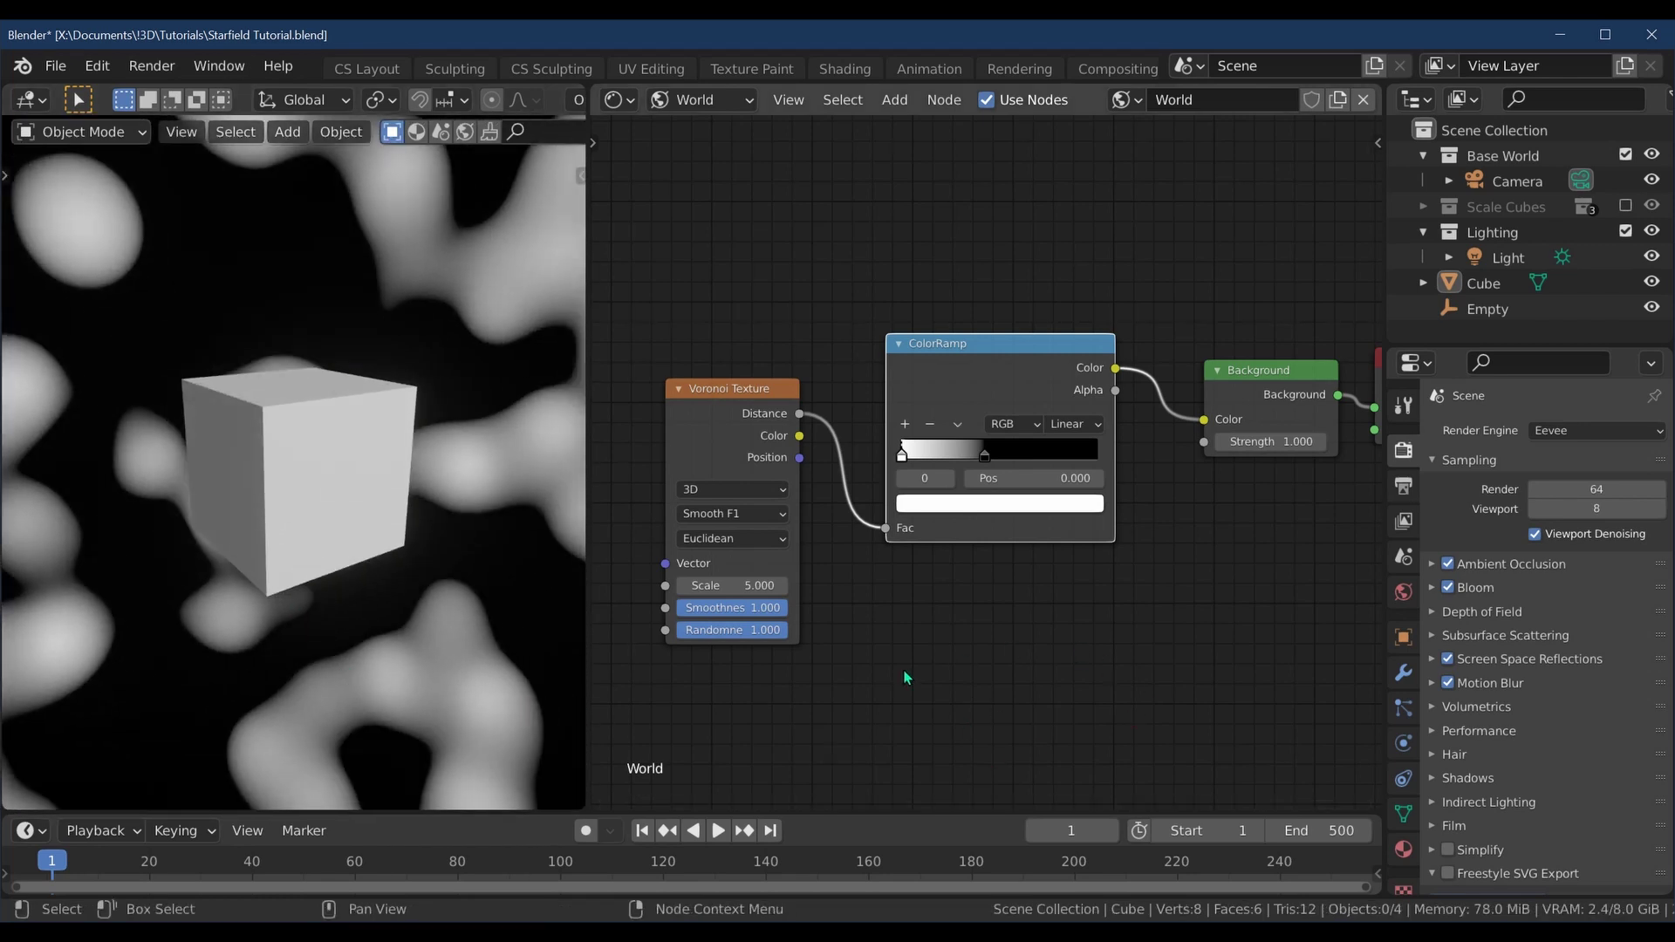
Move the ColorRamp's black stop to position 0.103.
{"action": "left_click", "coordinate": [748, 584]}
{"action": "key", "text": "Return"}
{"action": "left_click_drag", "start_coordinate": [984, 453], "coordinate": [918, 465]}
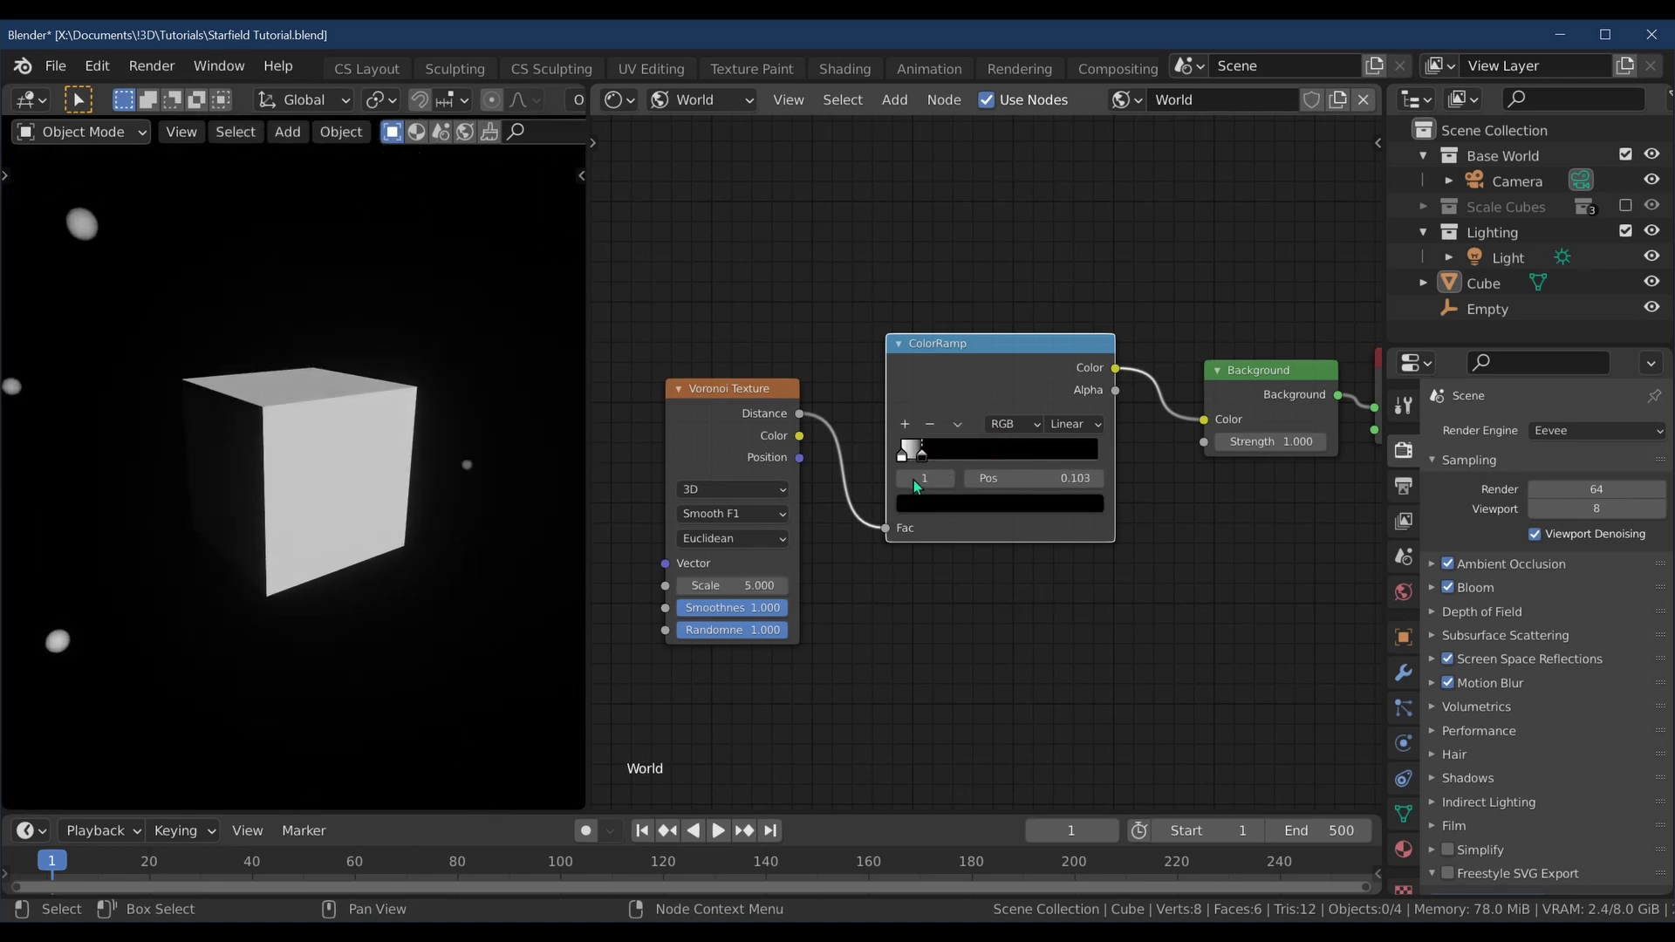
Set the Voronoi Texture's scale to 500 and make a test render of the scene.
{"action": "left_click", "coordinate": [738, 589]}
{"action": "type", "text": "500"}
{"action": "key", "text": "Return"}
{"action": "key", "text": "F12"}
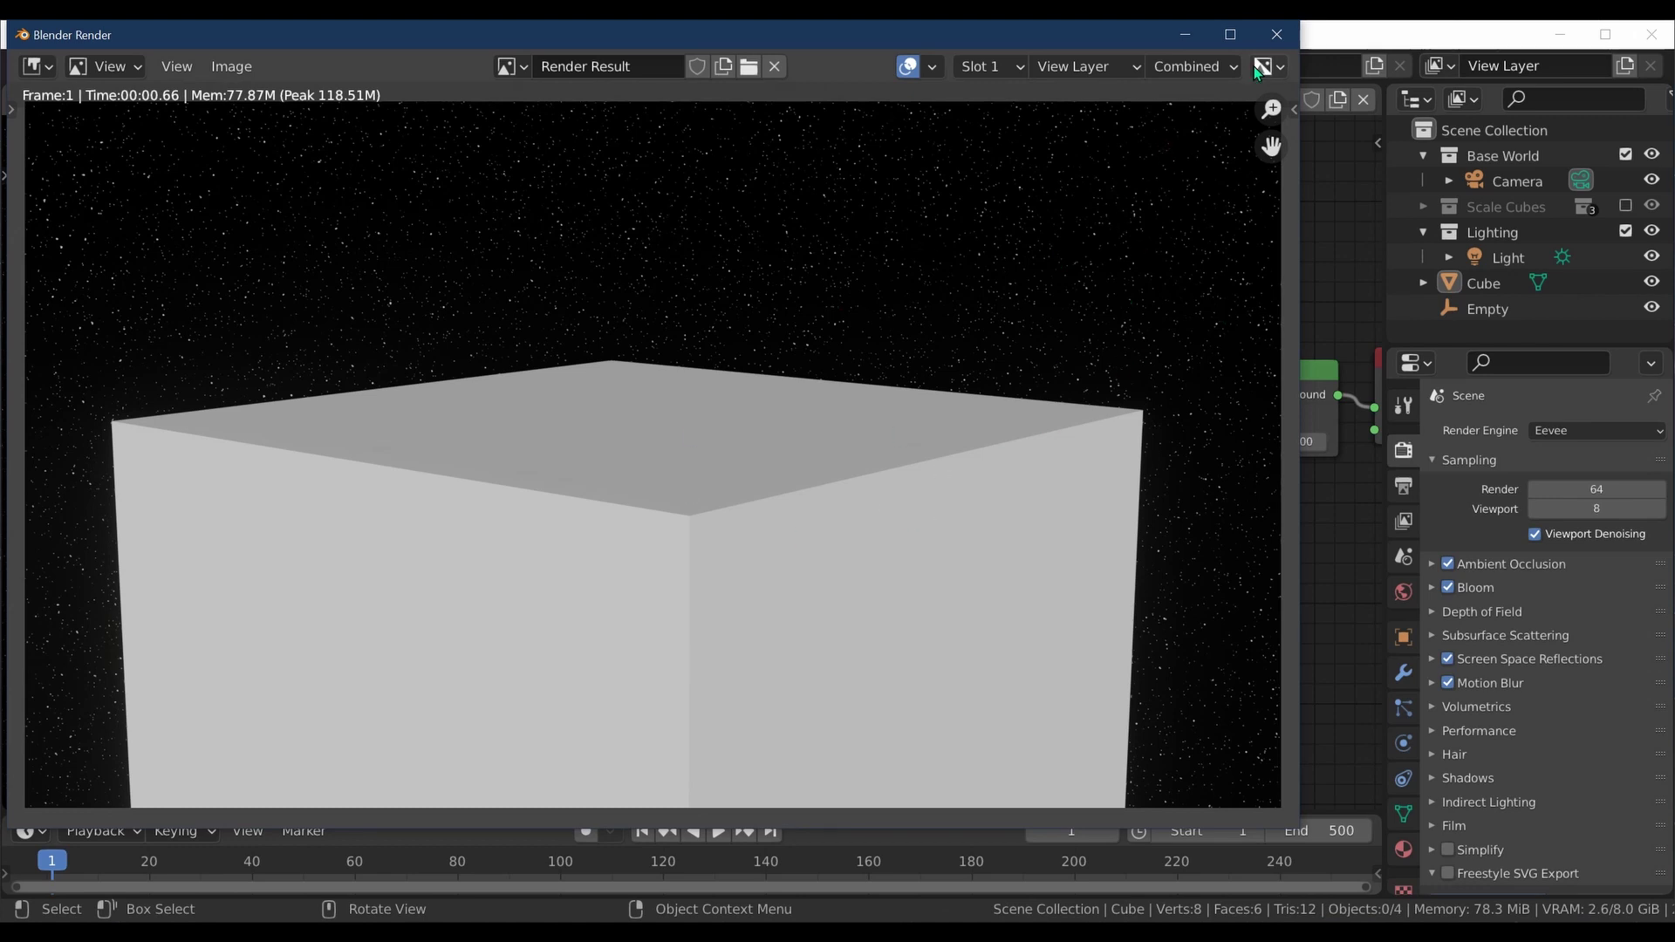
{"action": "left_click", "coordinate": [1276, 34]}
Set the Voronoi Texture's scale to 5 and move the ColorRamp's black stop to position 0.527.
{"action": "left_click", "coordinate": [772, 586]}
{"action": "key", "text": "BackSpace"}
{"action": "key", "text": "BackSpace"}
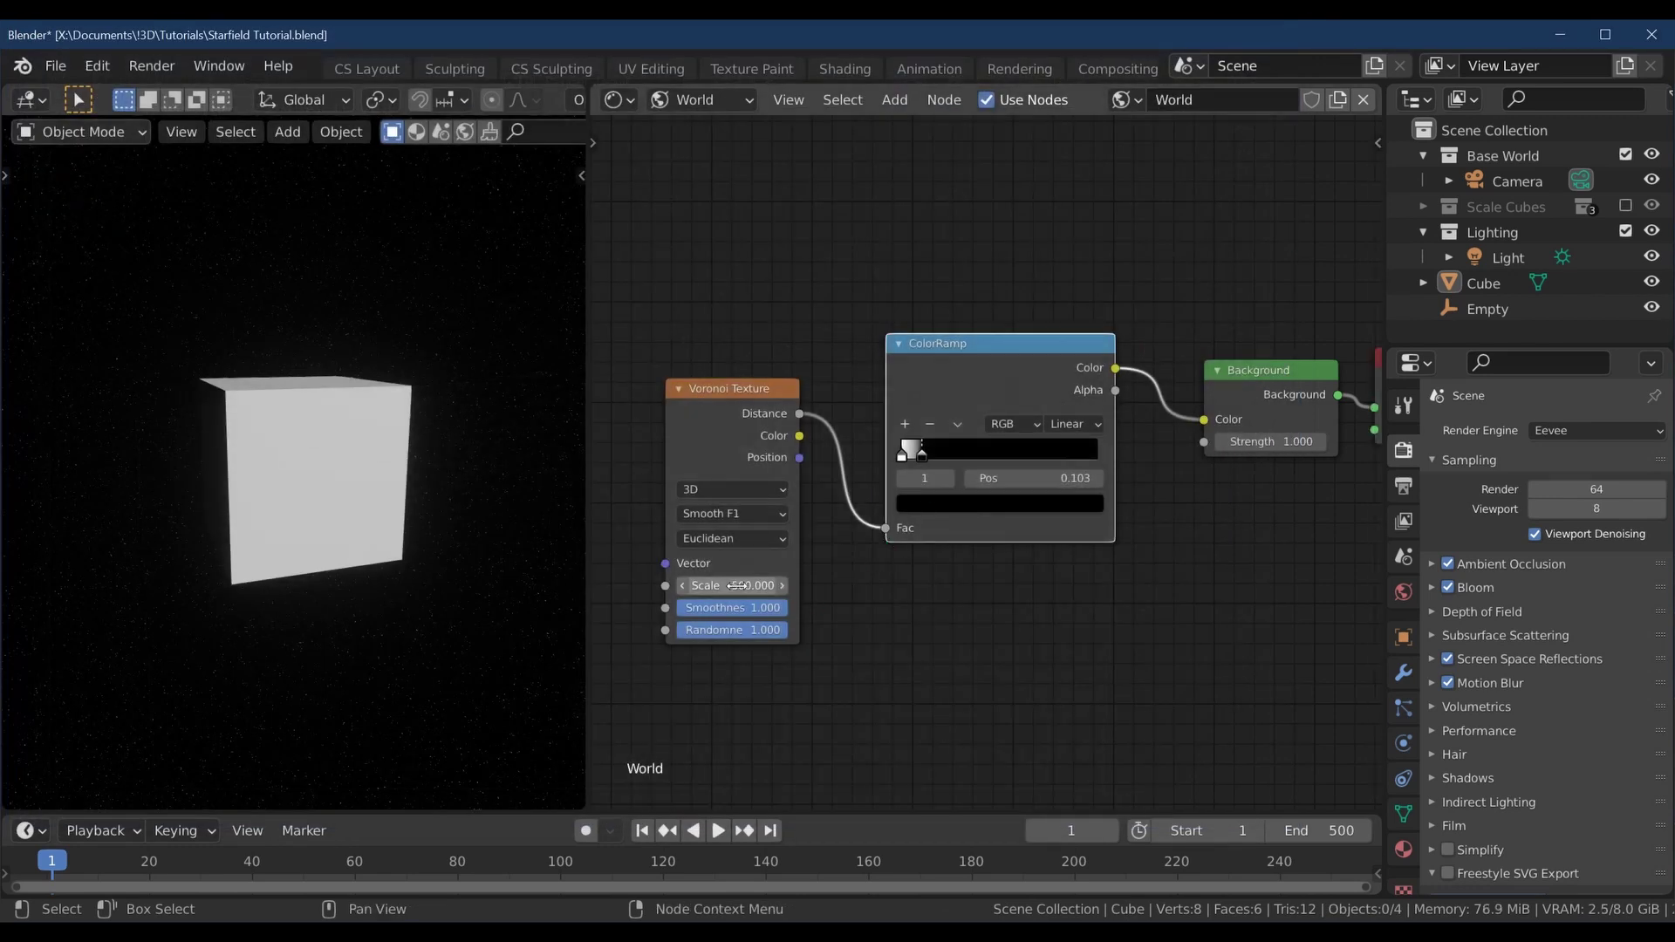
{"action": "key", "text": "BackSpace"}
{"action": "key", "text": "BackSpace"}
{"action": "key", "text": "BackSpace"}
{"action": "key", "text": "BackSpace"}
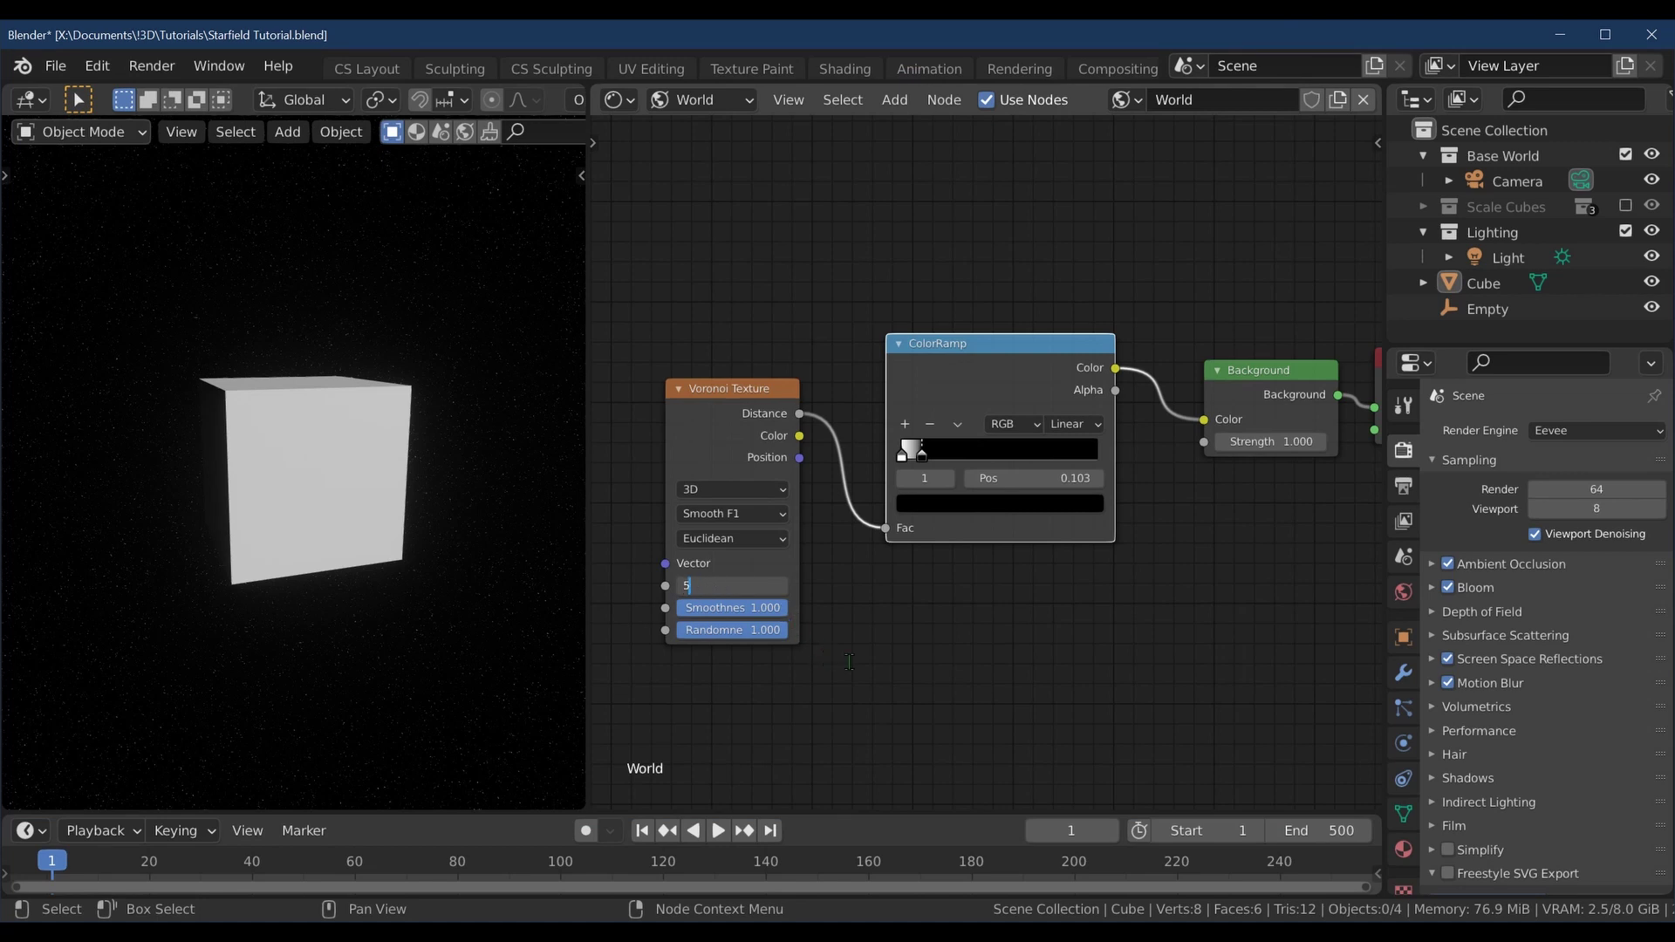
{"action": "key", "text": "Return"}
{"action": "left_click_drag", "start_coordinate": [923, 457], "coordinate": [1006, 463]}
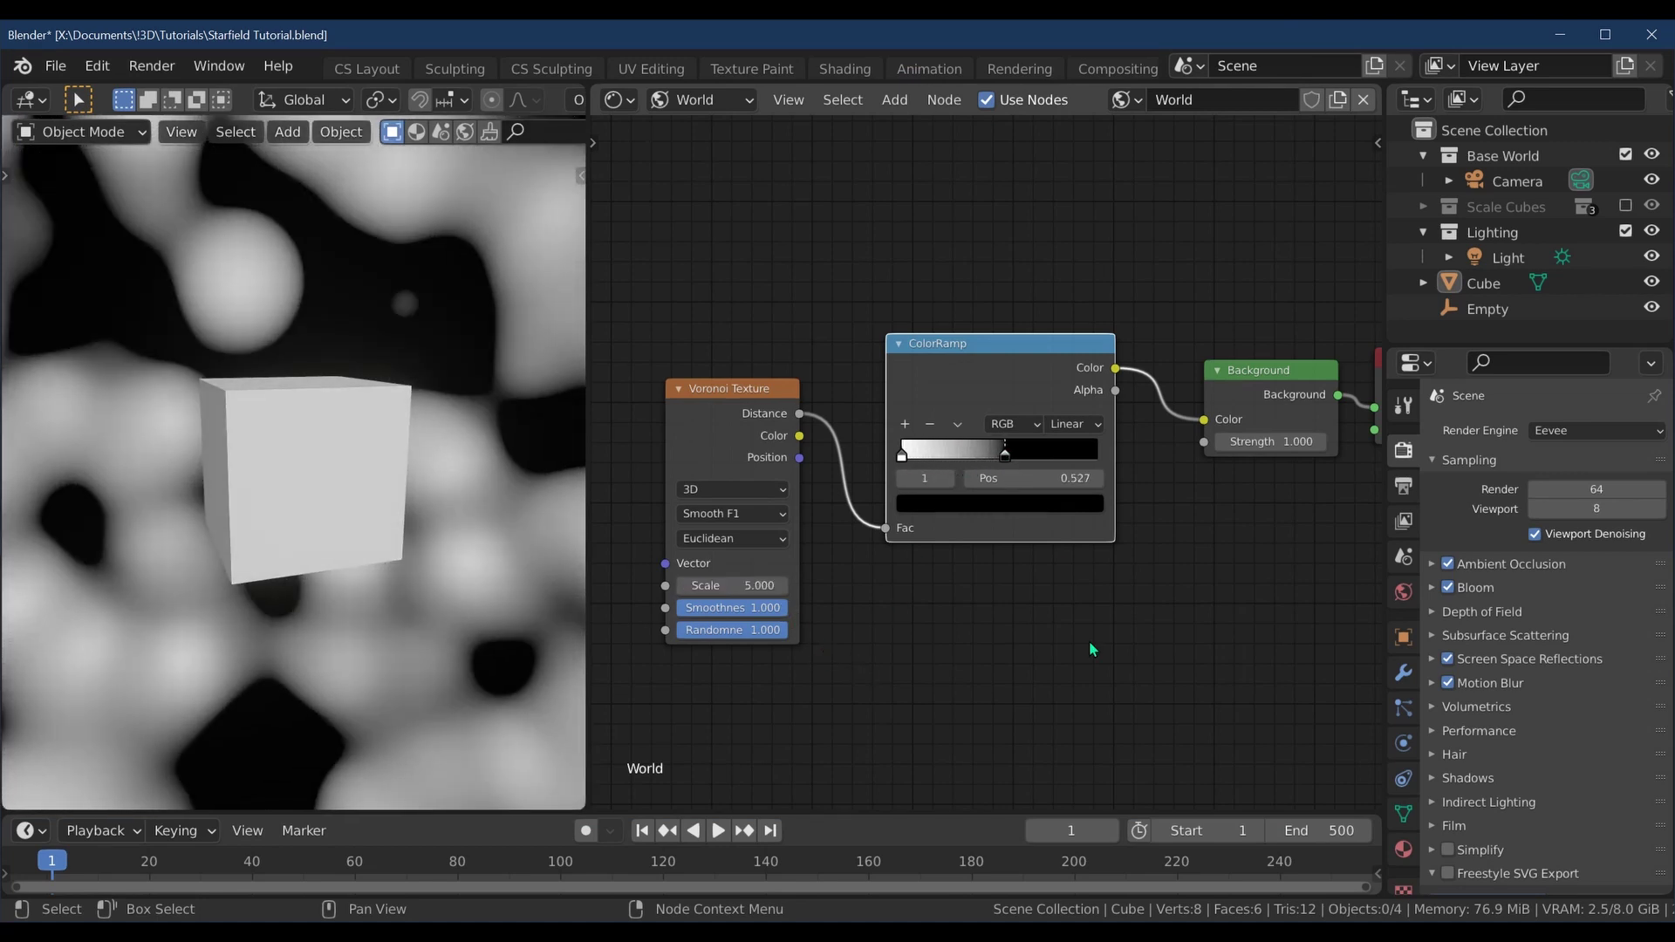
{"action": "left_click", "coordinate": [1090, 644]}
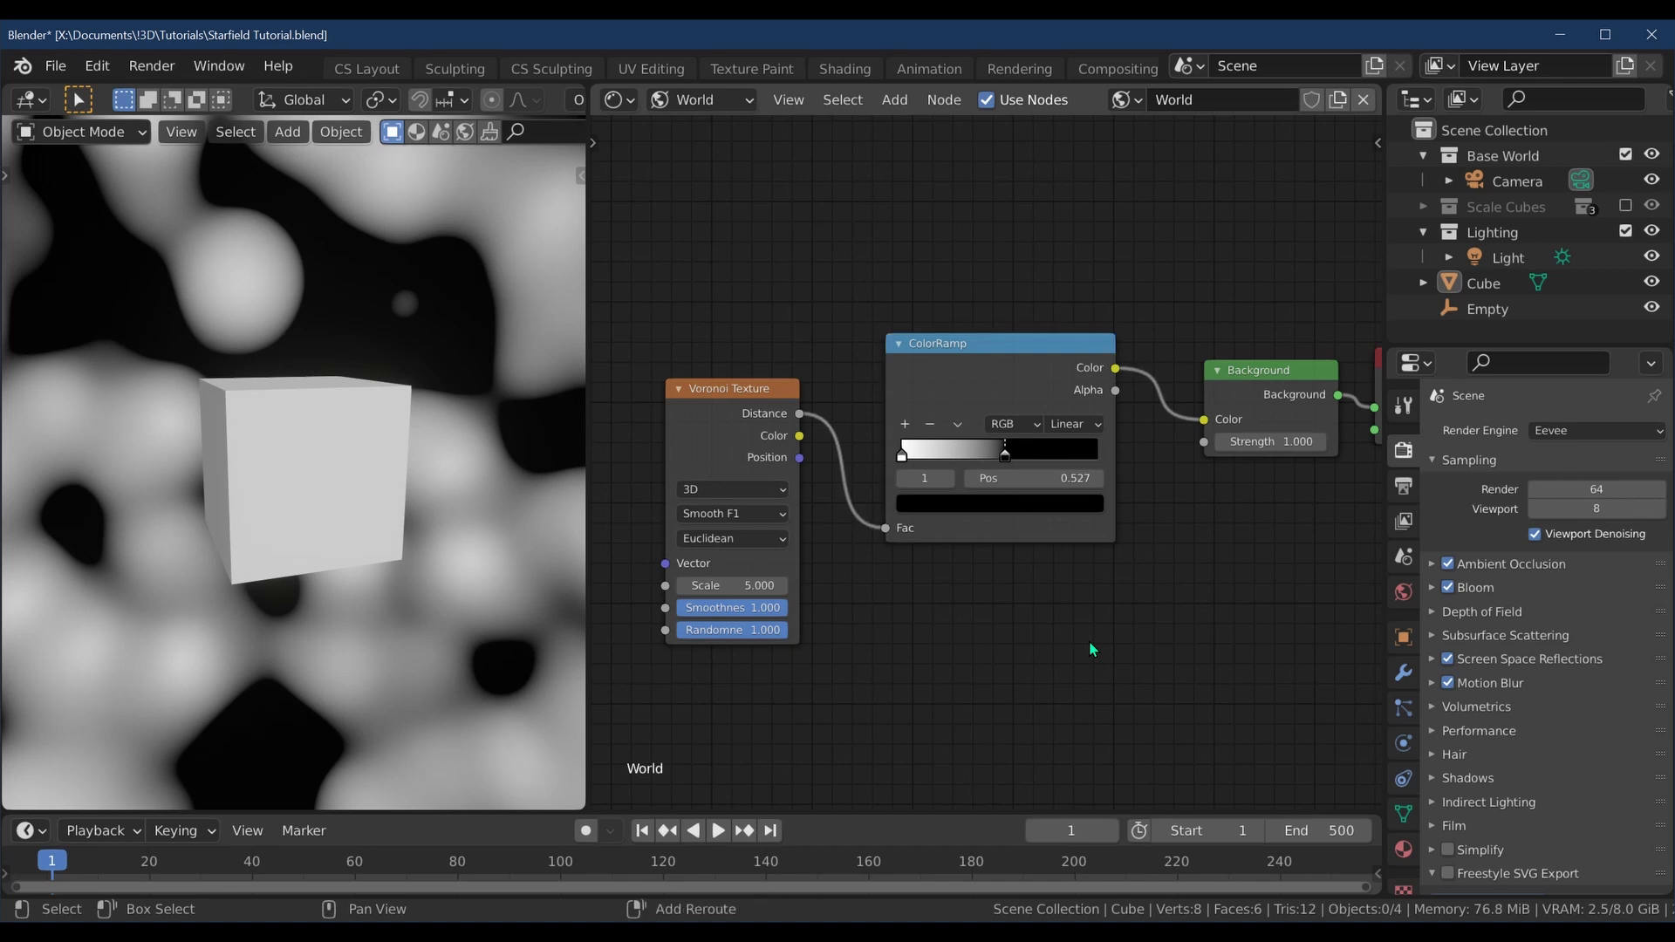
{"action": "key", "text": "shift+a"}
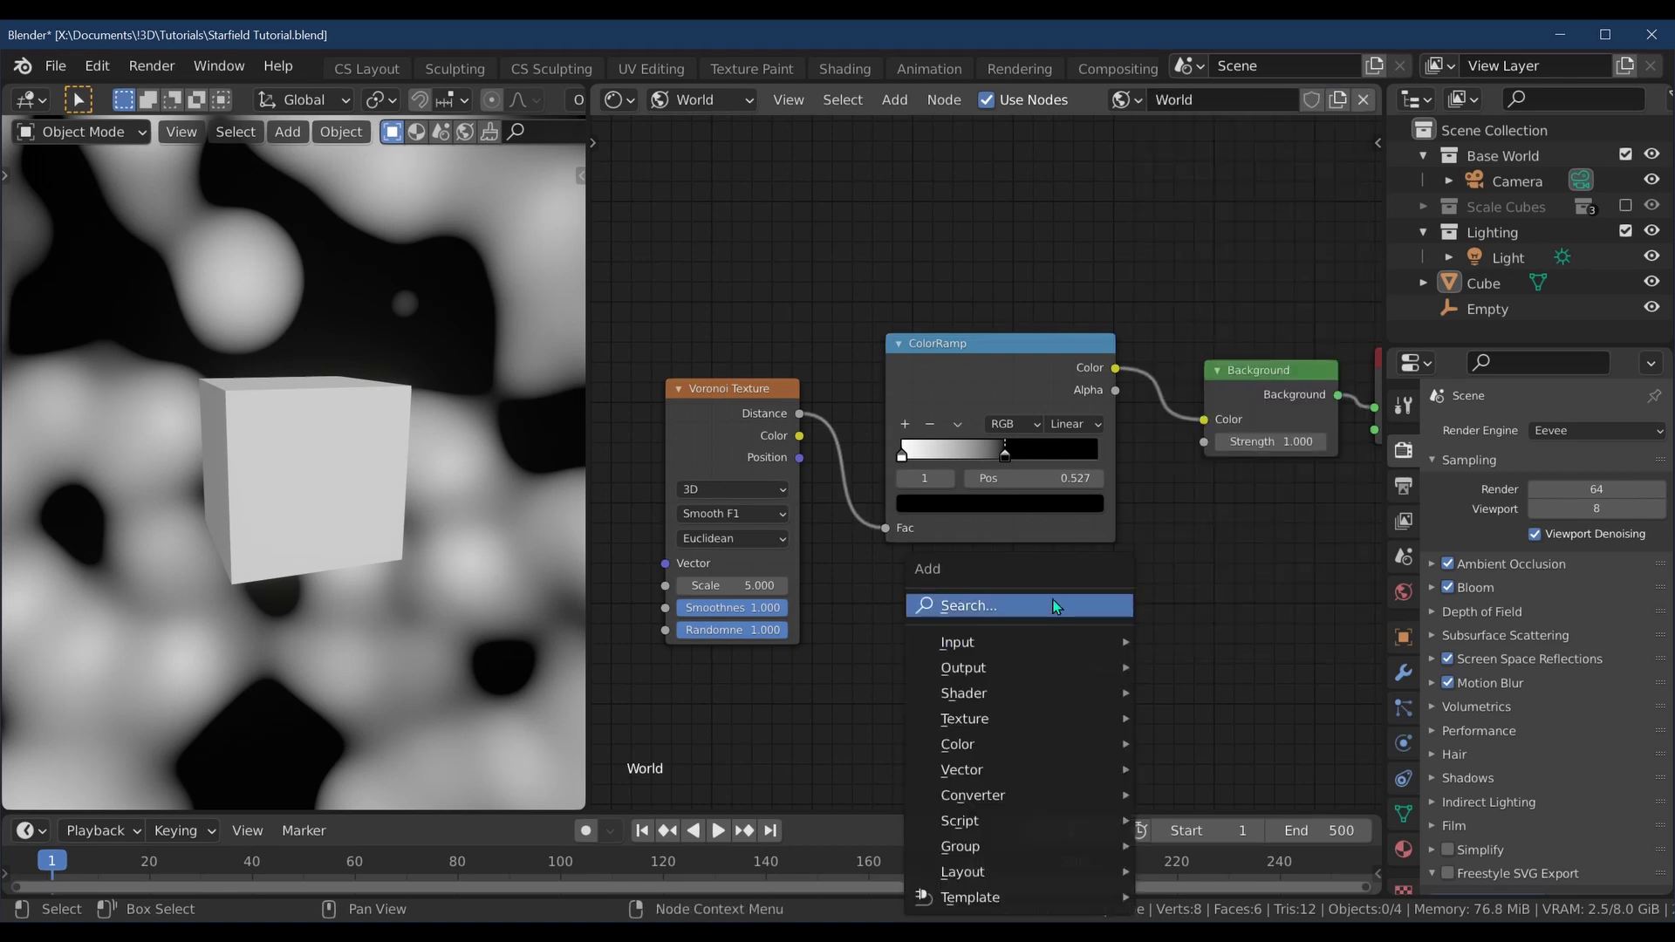
{"action": "left_click", "coordinate": [1055, 604]}
{"action": "type", "text": "mix"}
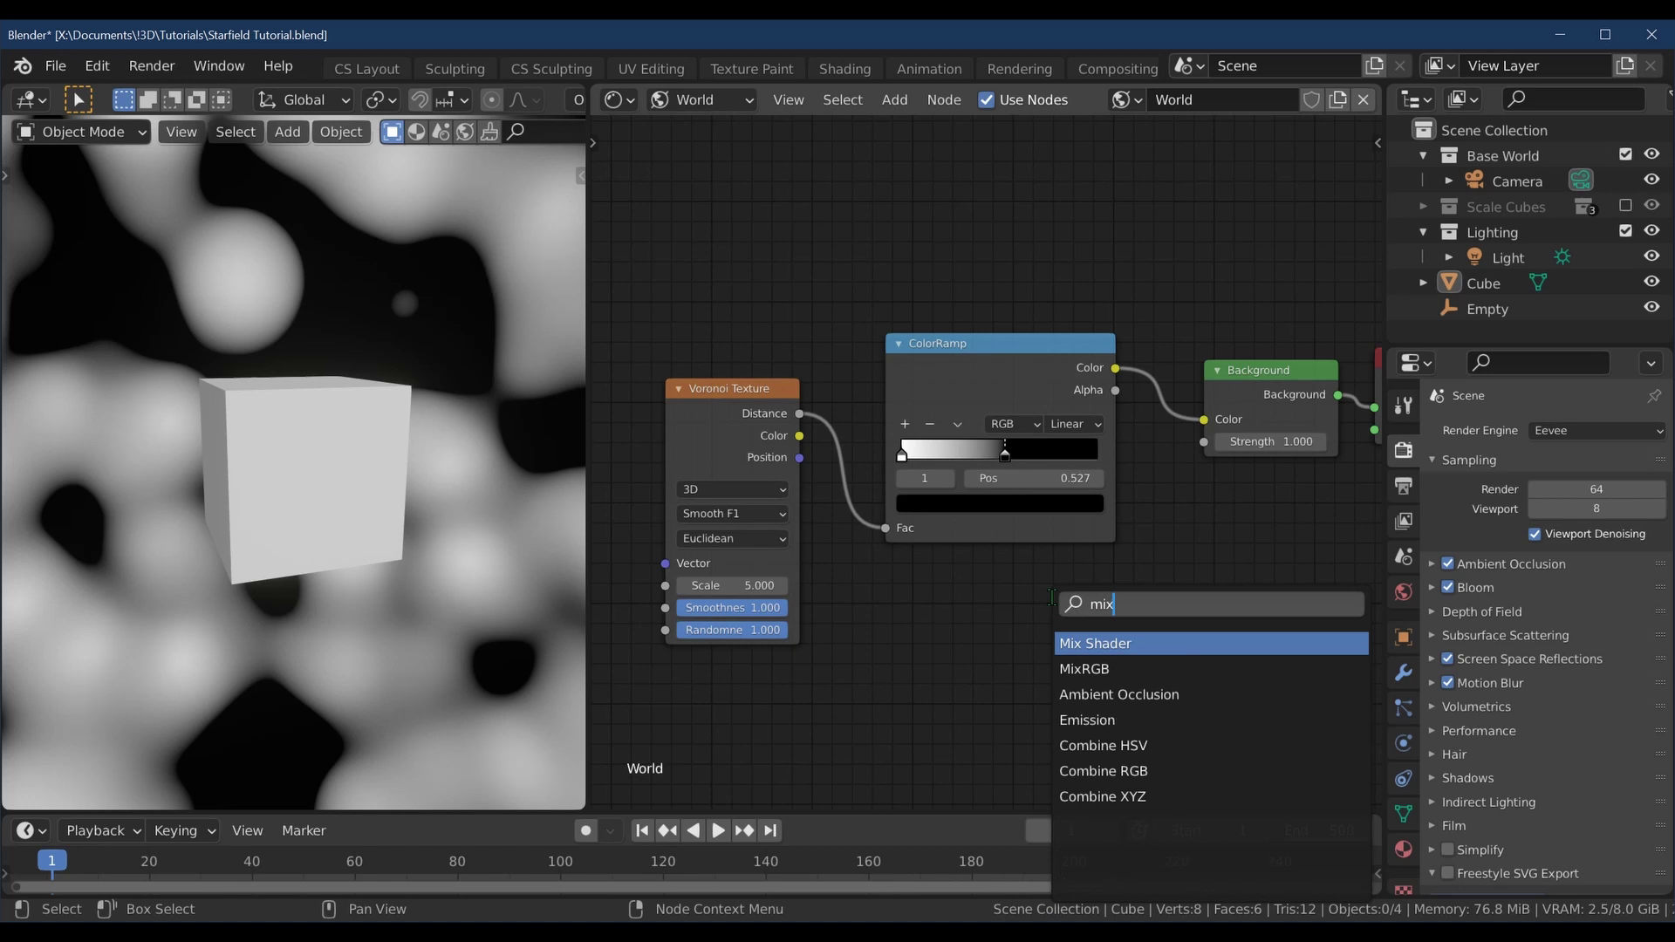
{"action": "left_click", "coordinate": [1104, 646]}
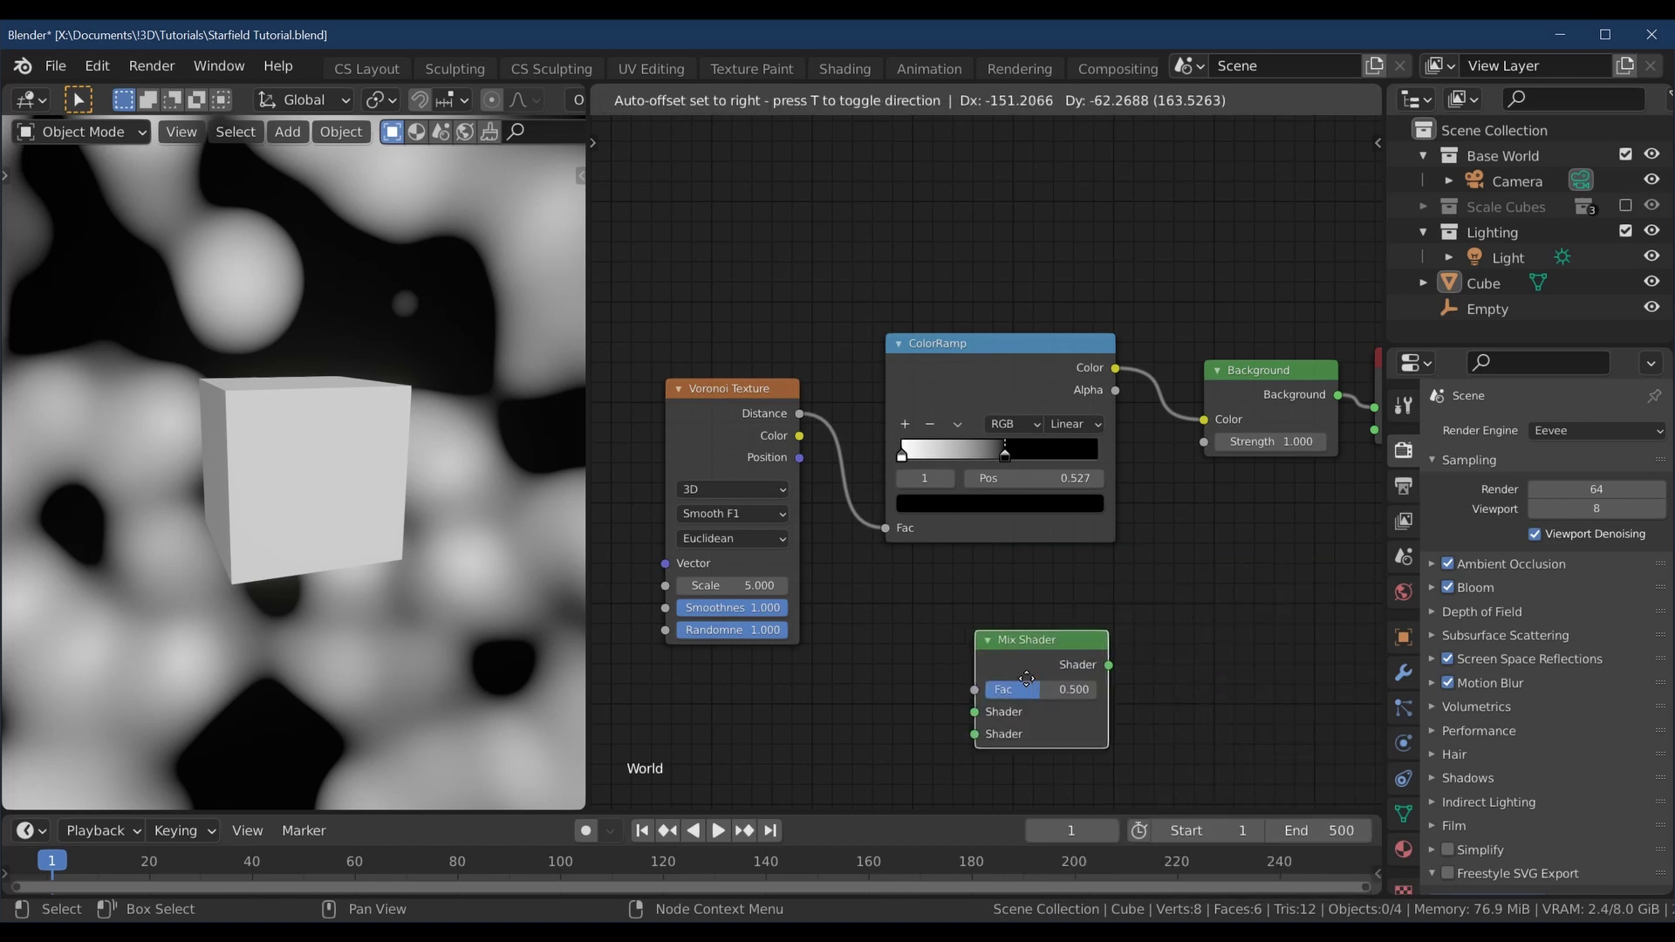
{"action": "left_click", "coordinate": [1056, 656]}
{"action": "key", "text": "x"}
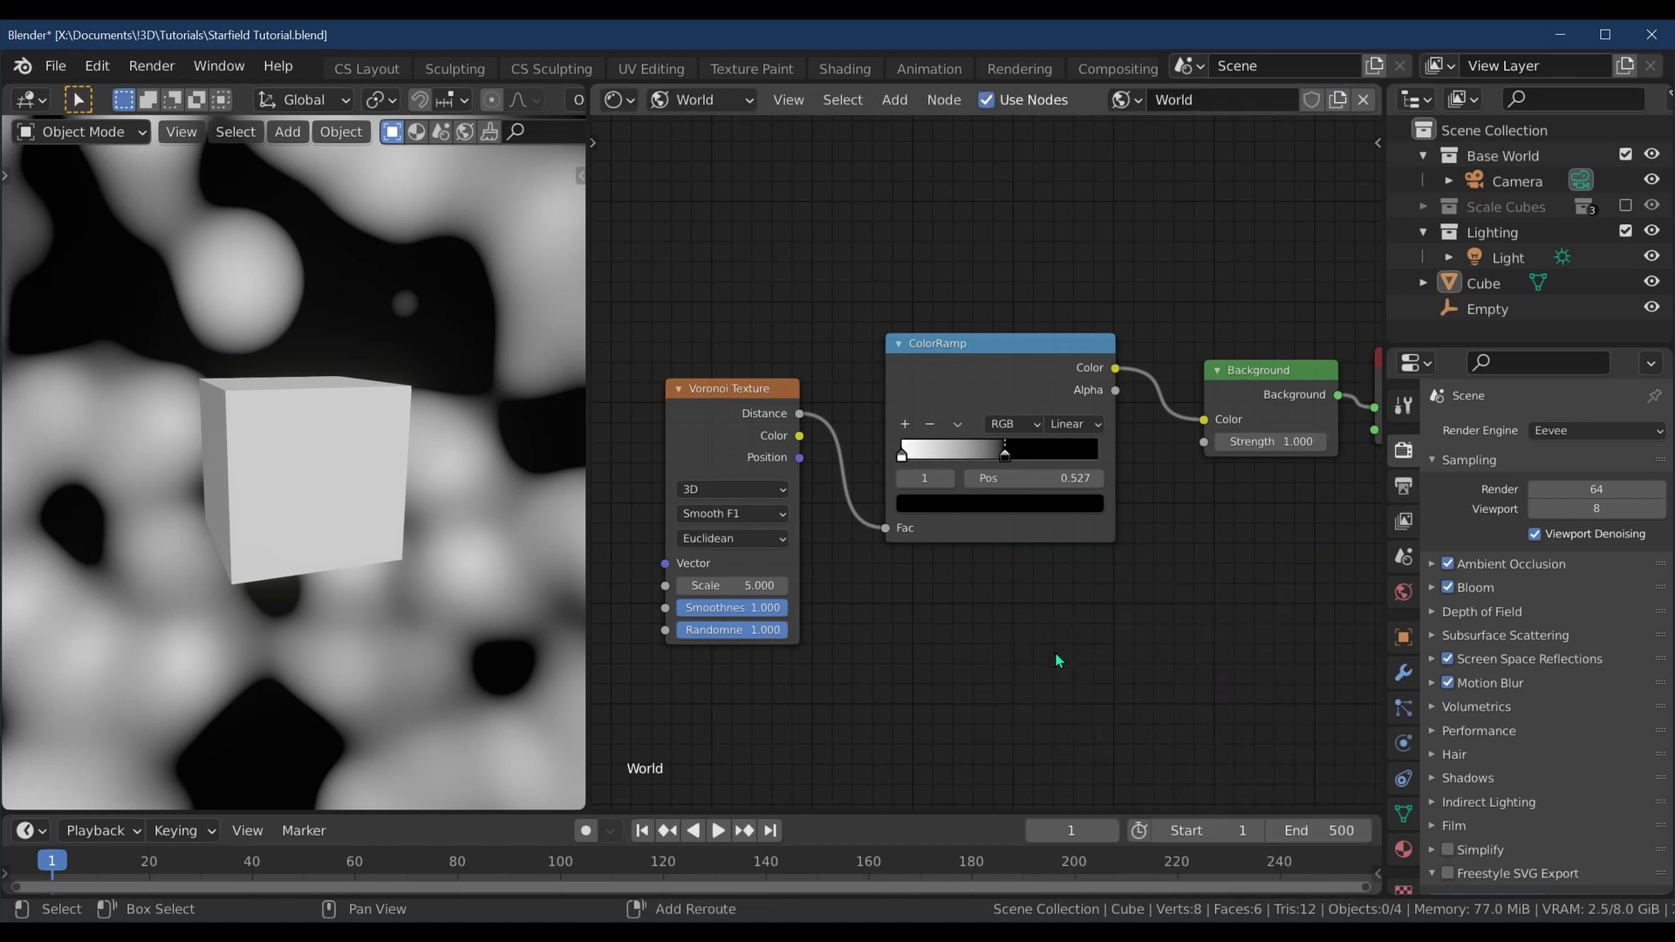
Add a MixRGB node and insert it on the link between the ColorRamp and the Background node.
{"action": "key", "text": "shift+a"}
{"action": "left_click", "coordinate": [1019, 602]}
{"action": "type", "text": "mix"}
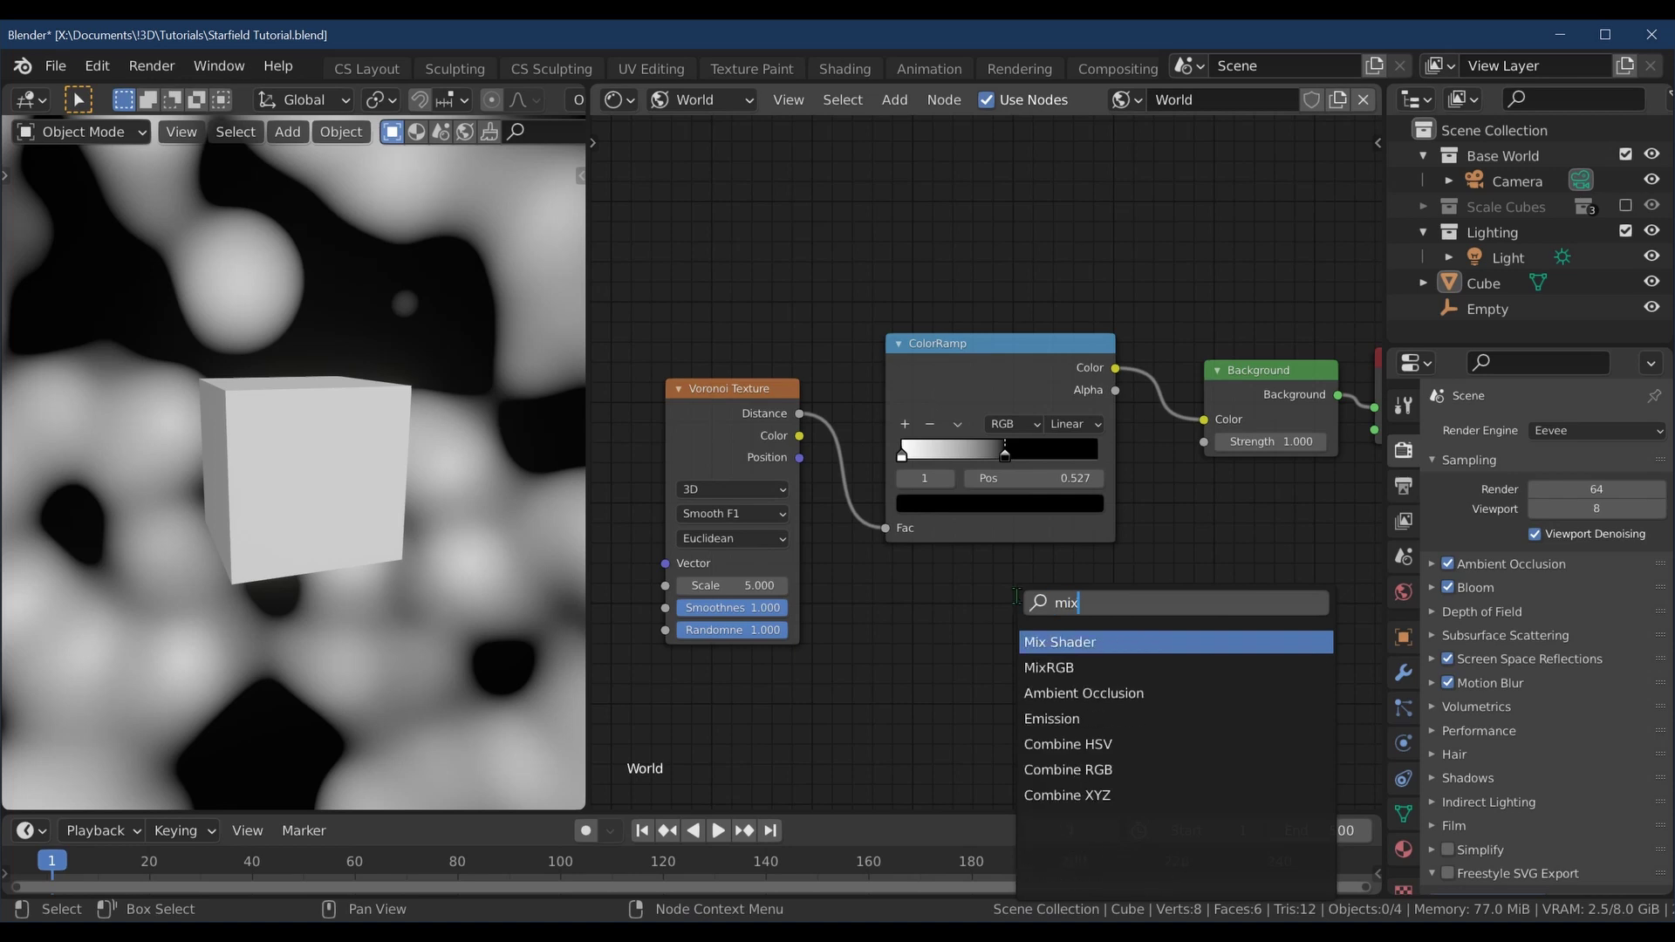
{"action": "left_click", "coordinate": [1160, 668]}
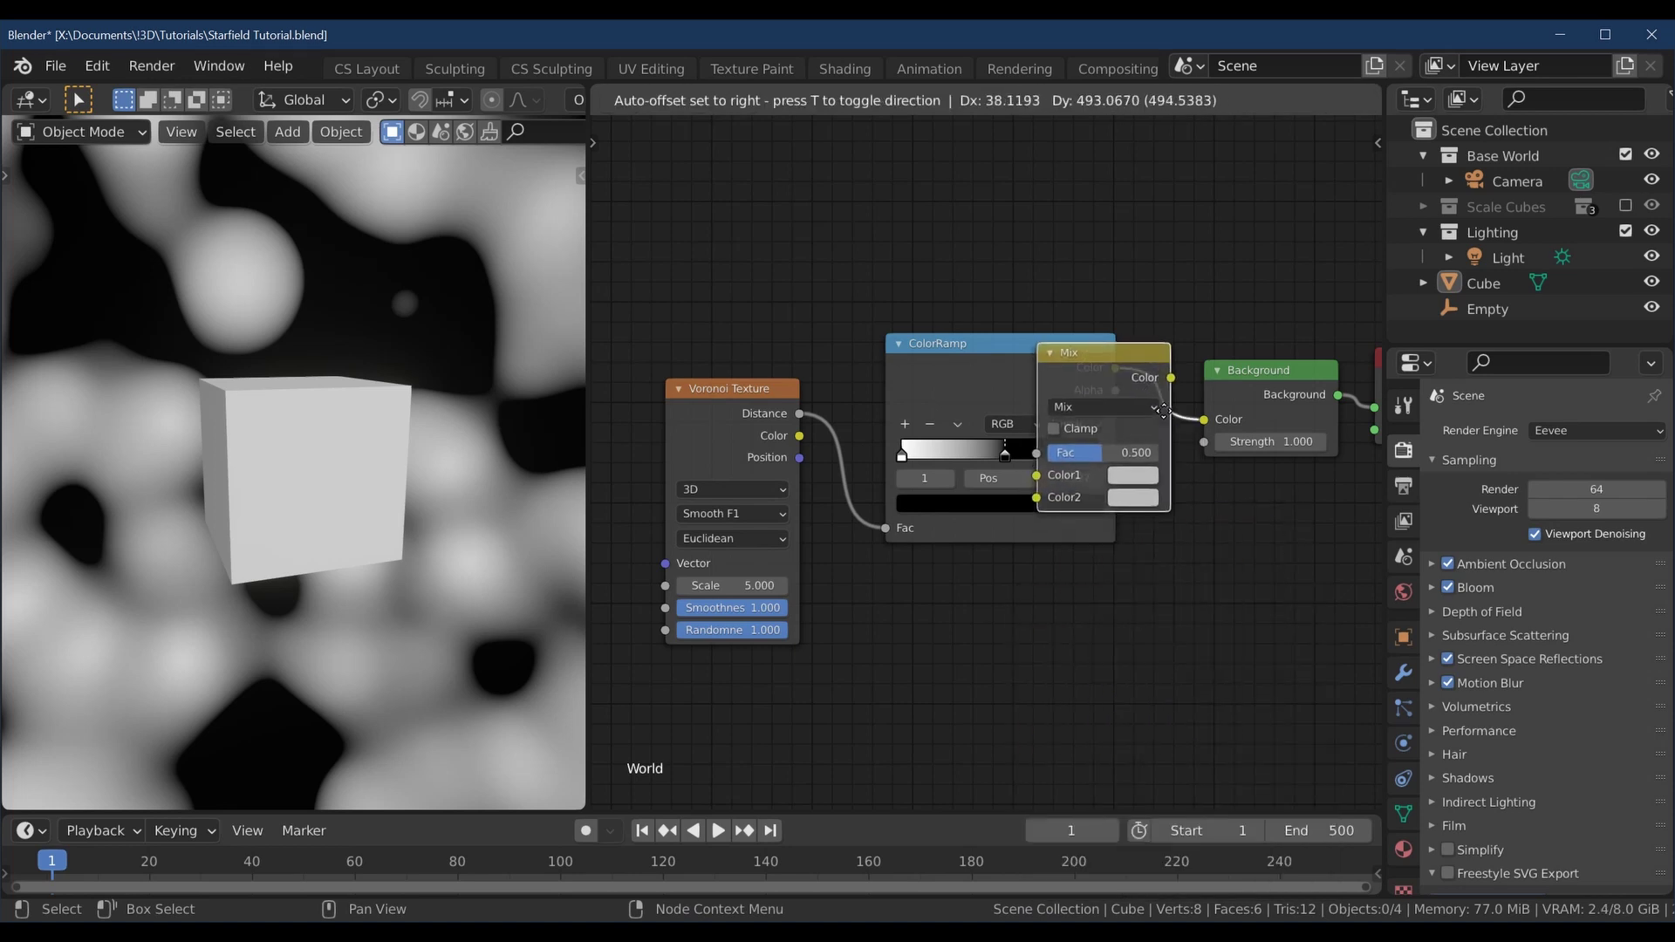
{"action": "left_click", "coordinate": [1167, 416]}
Connect the Voronoi Texture's Color output to the Mix node's Color2 input and inspect the coloured background around the cube.
{"action": "middle_click_drag", "start_coordinate": [1232, 609], "coordinate": [1142, 615]}
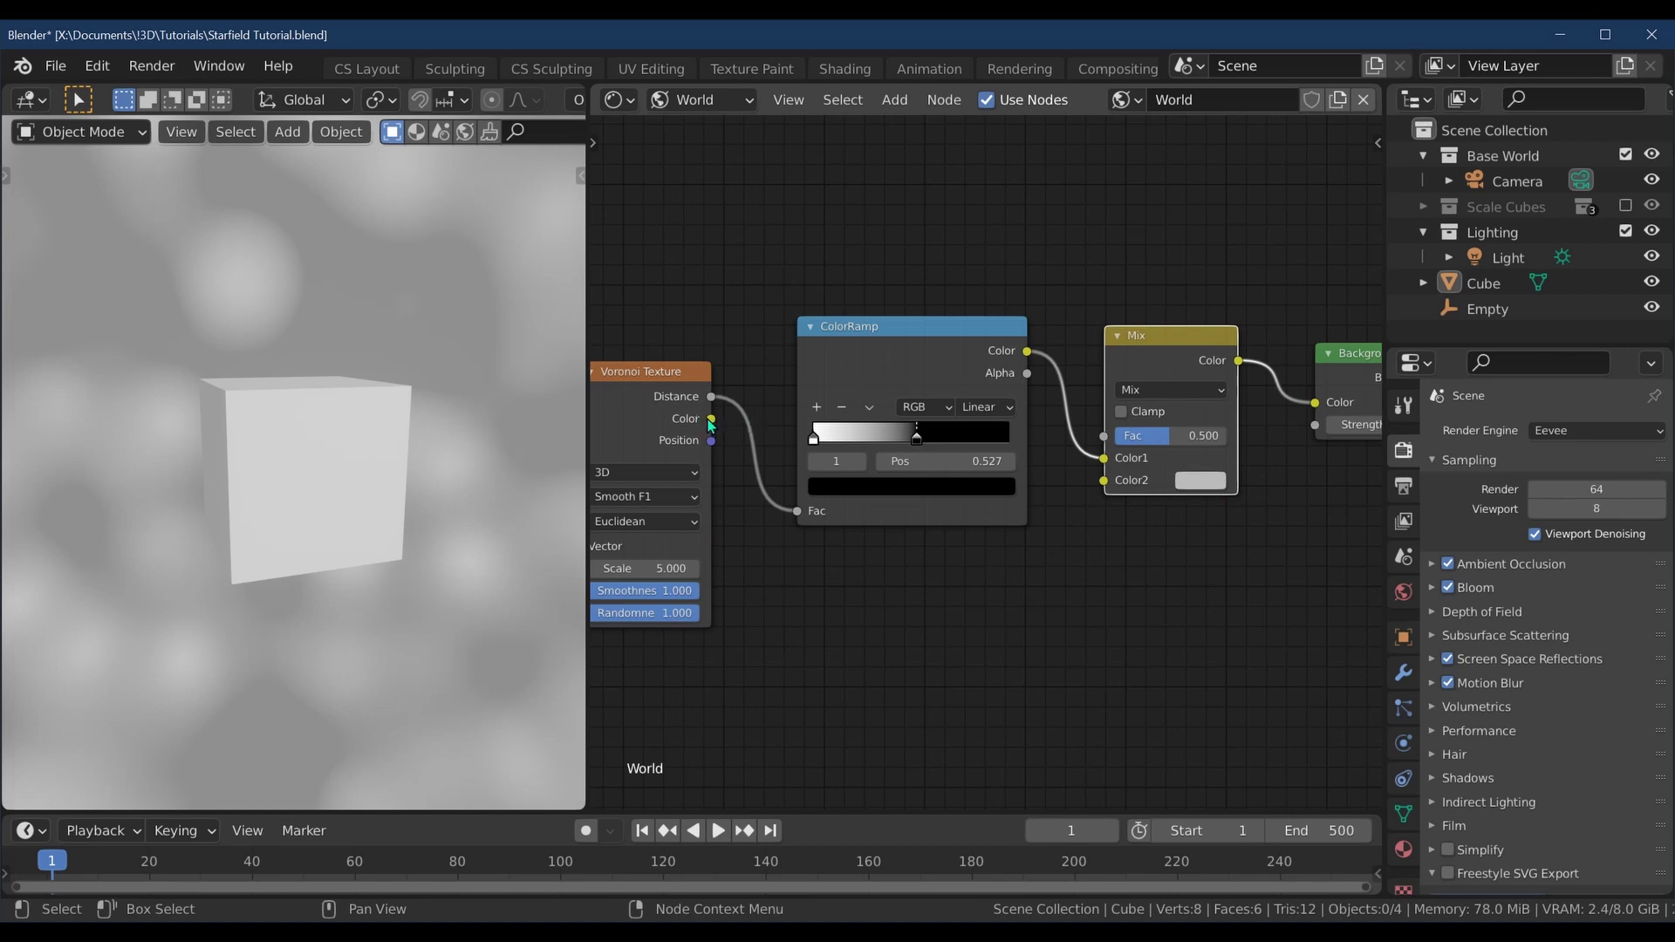
{"action": "left_click_drag", "start_coordinate": [712, 418], "coordinate": [1098, 490]}
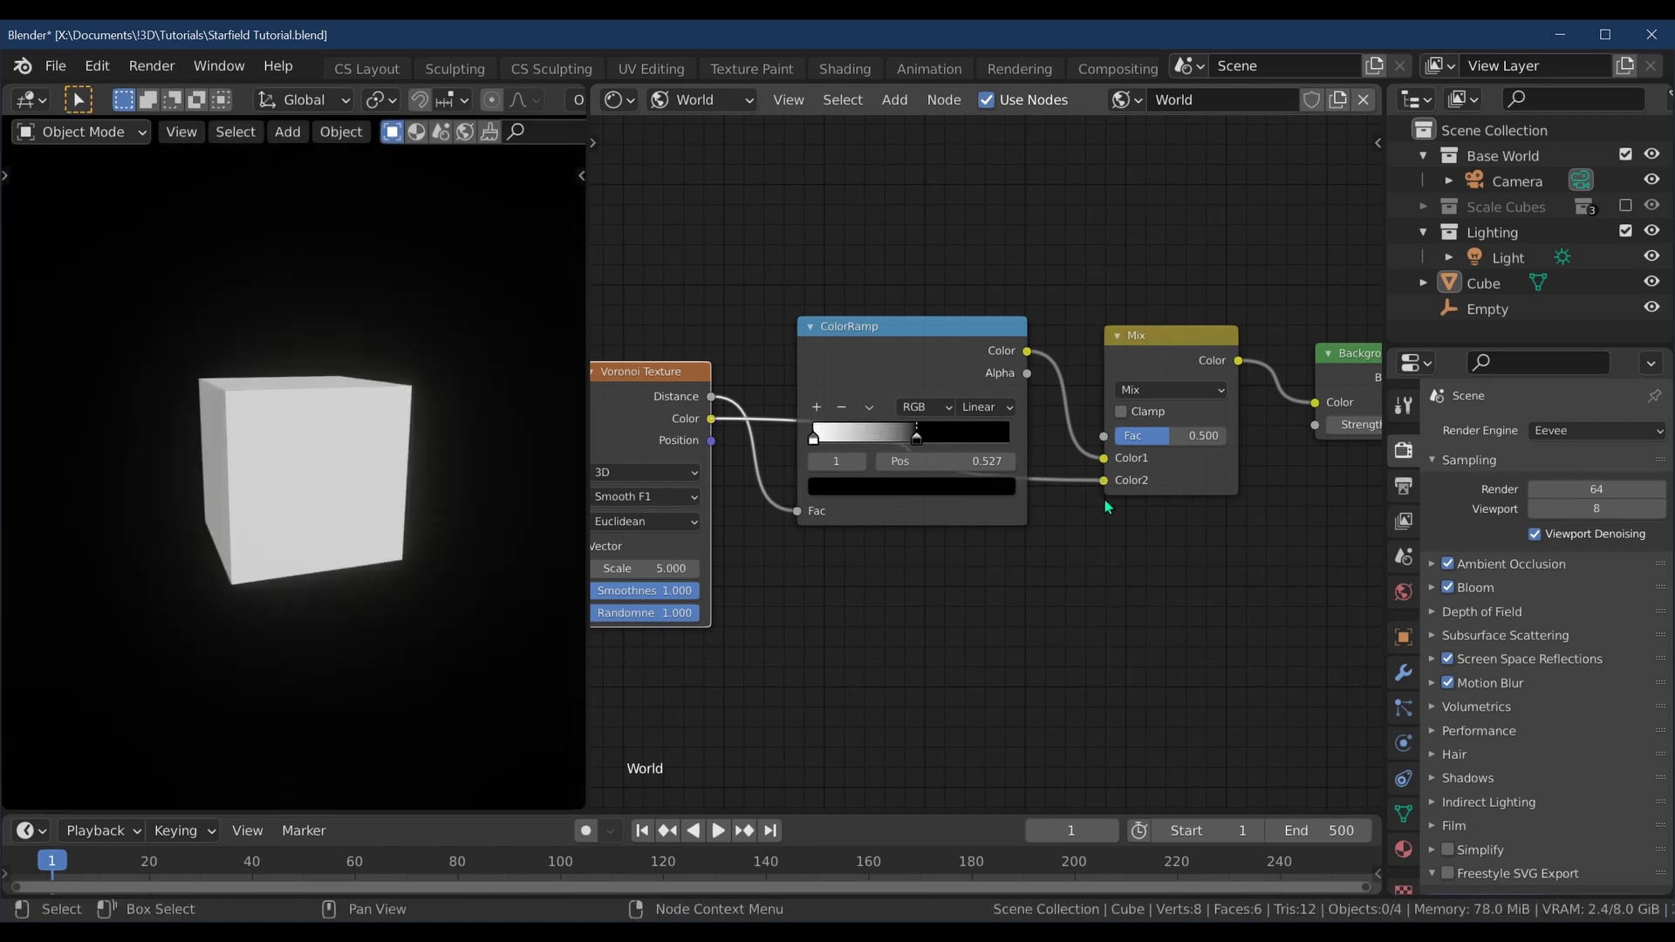
{"action": "middle_click_drag", "start_coordinate": [324, 597], "coordinate": [515, 633]}
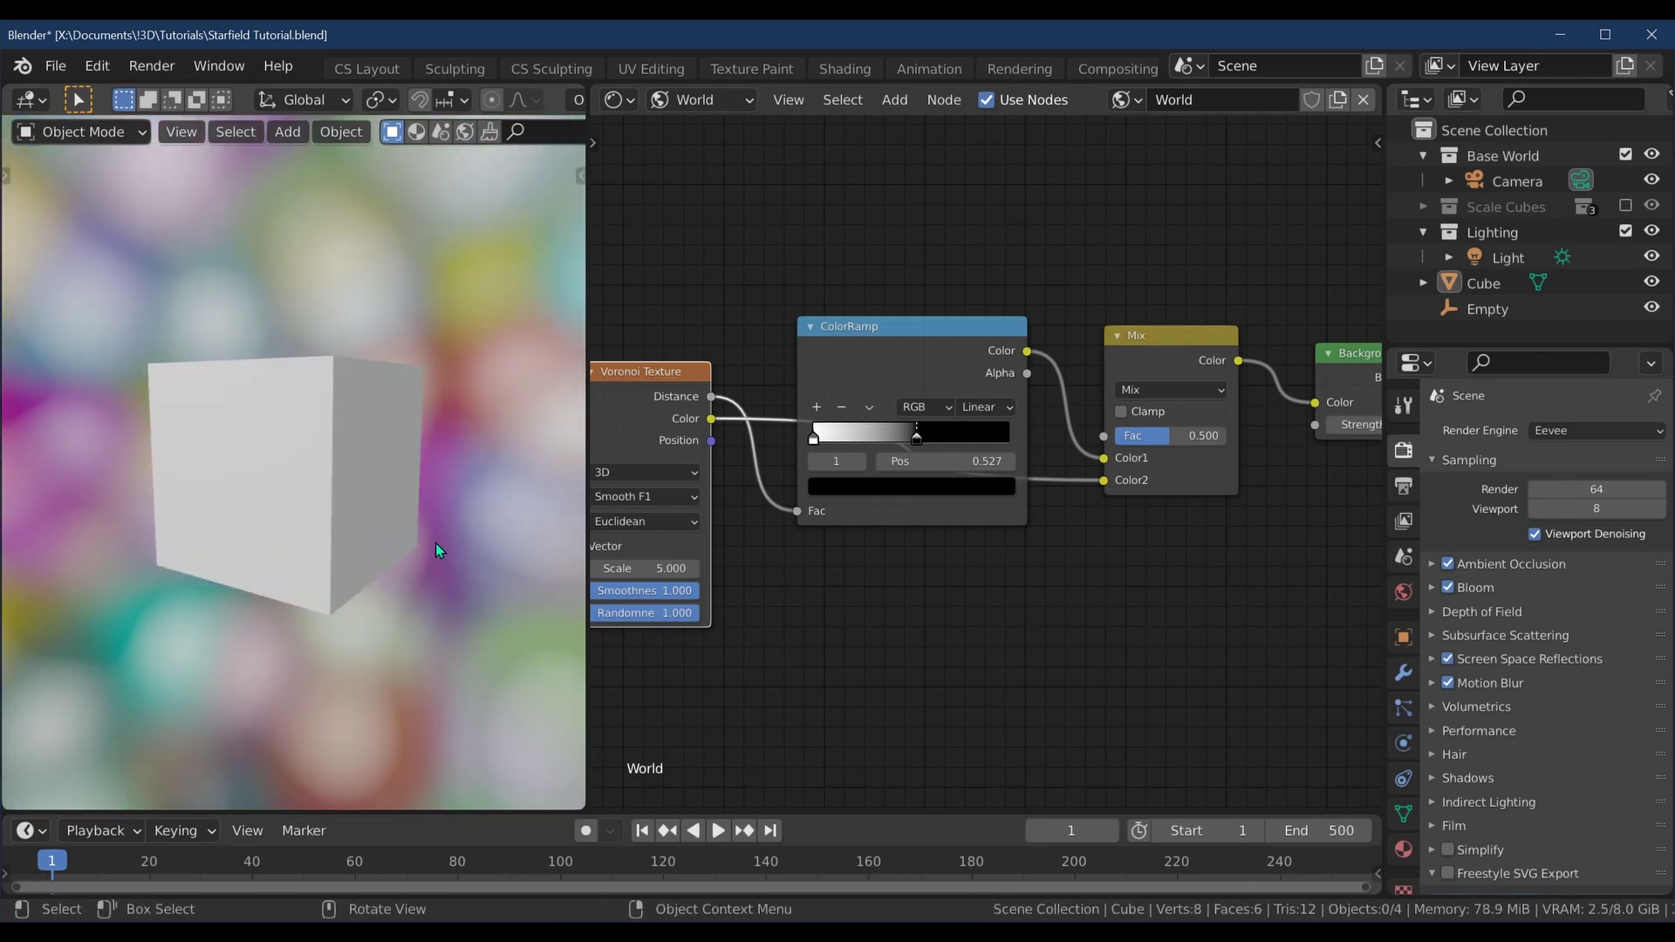
Set the Mix node's blending mode to Soft Light and its factor to 0.75.
{"action": "left_click", "coordinate": [1219, 393]}
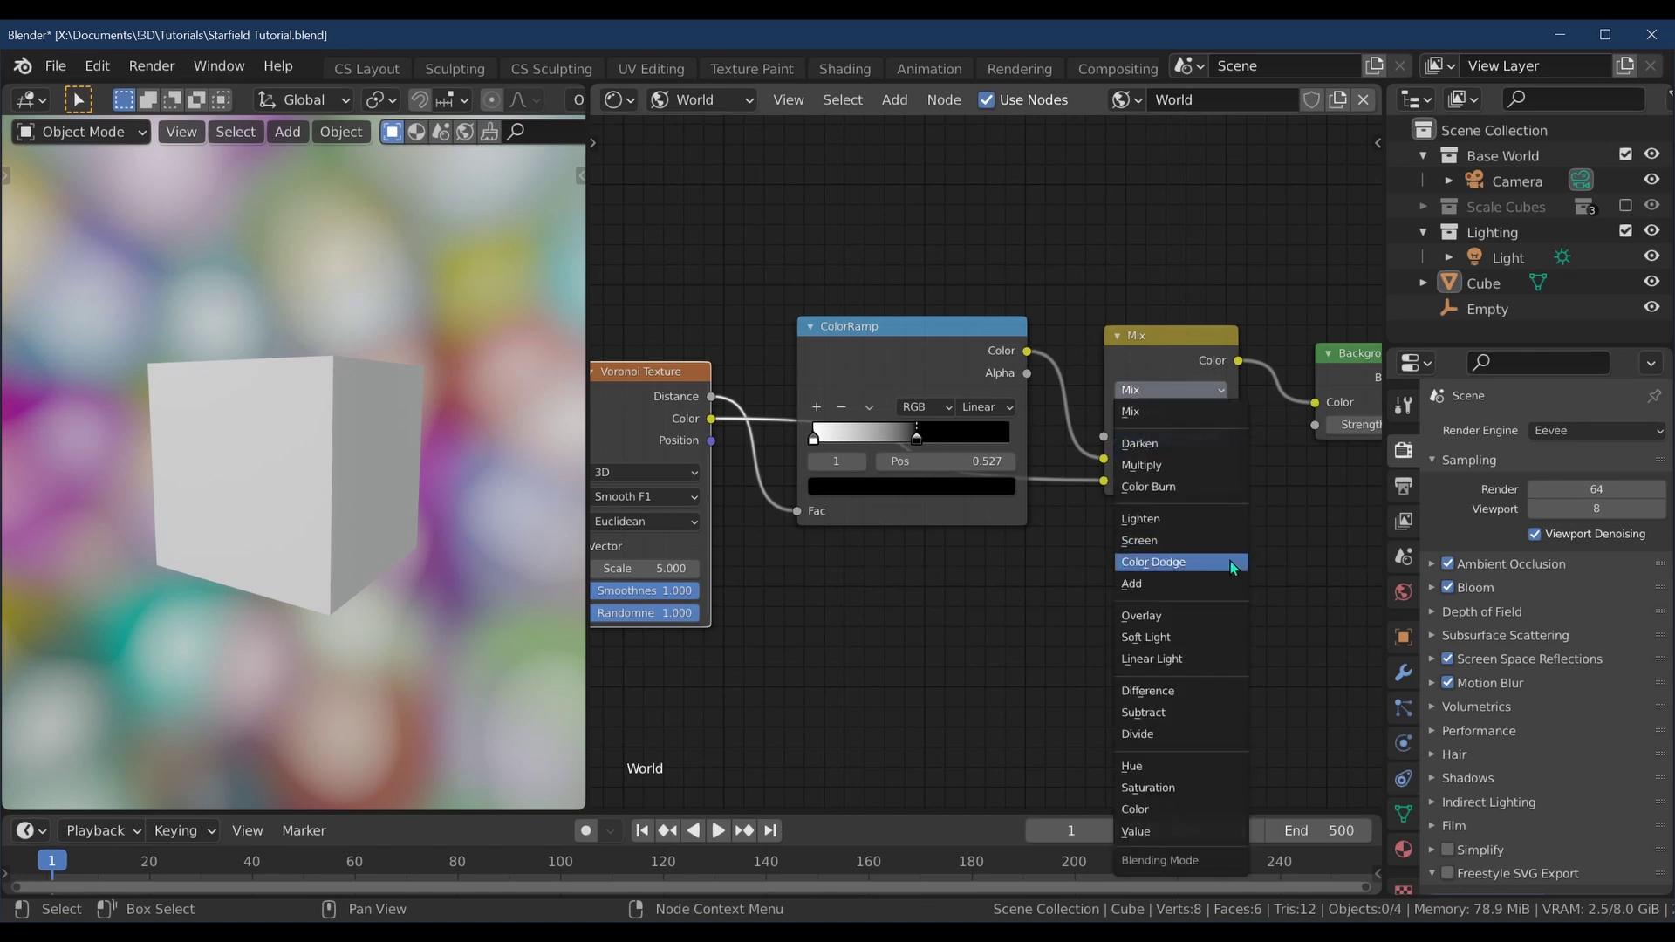
{"action": "left_click", "coordinate": [1196, 642]}
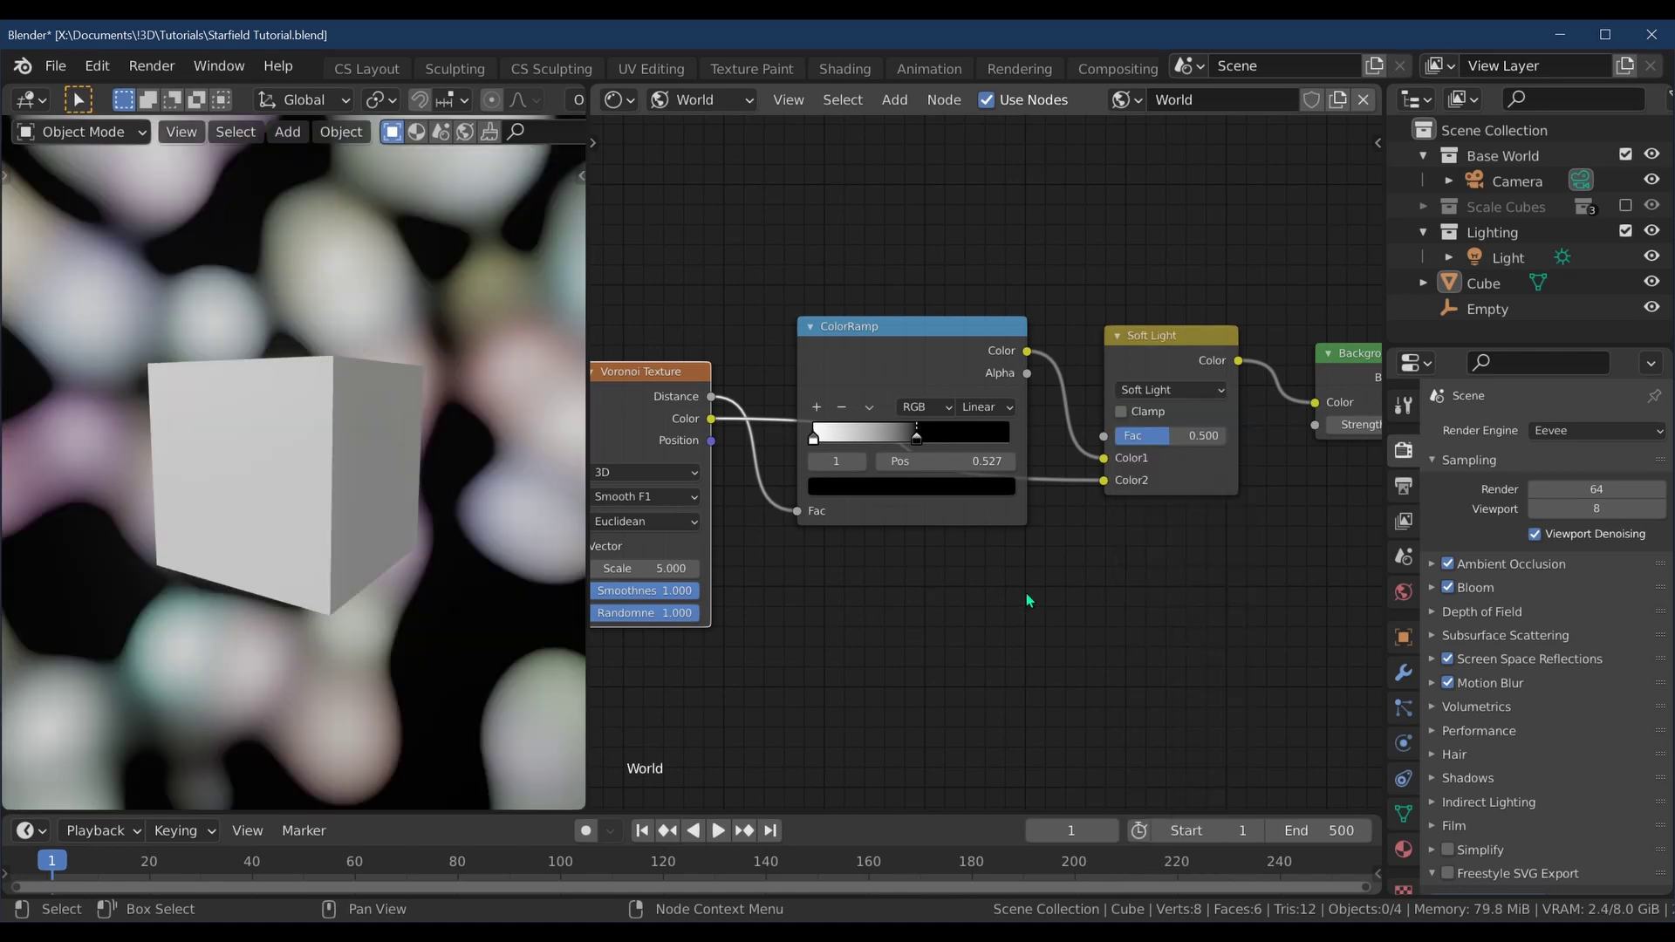
{"action": "middle_click_drag", "start_coordinate": [489, 554], "coordinate": [515, 504]}
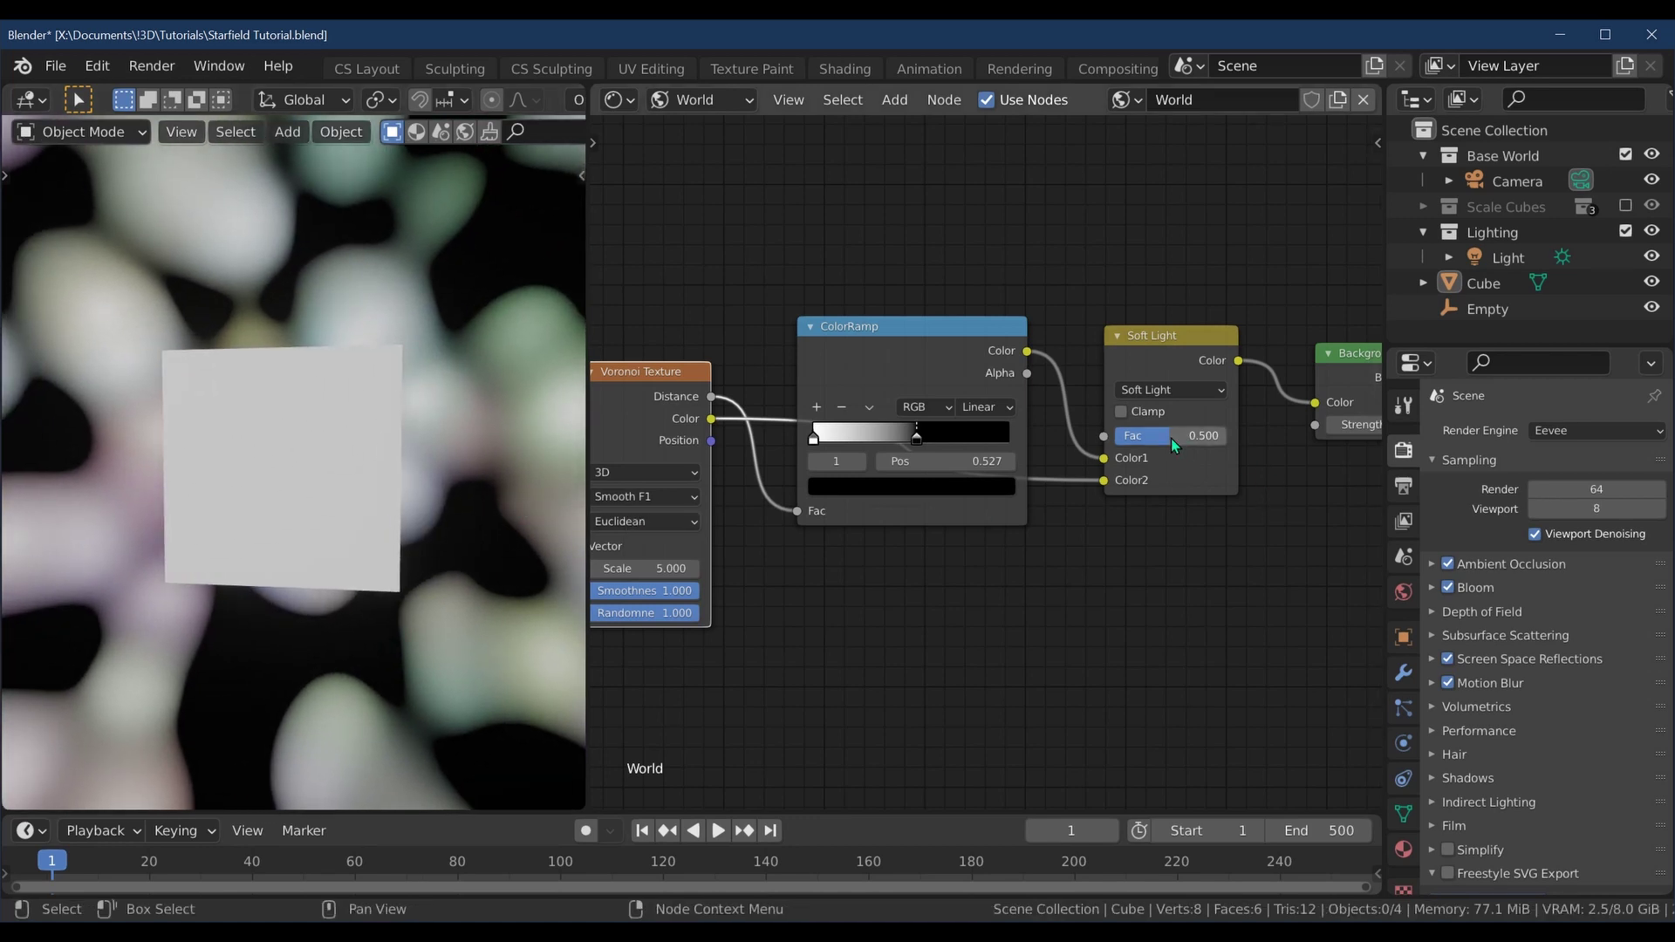
{"action": "left_click_drag", "start_coordinate": [1170, 436], "coordinate": [1287, 499]}
{"action": "left_click", "coordinate": [1211, 443]}
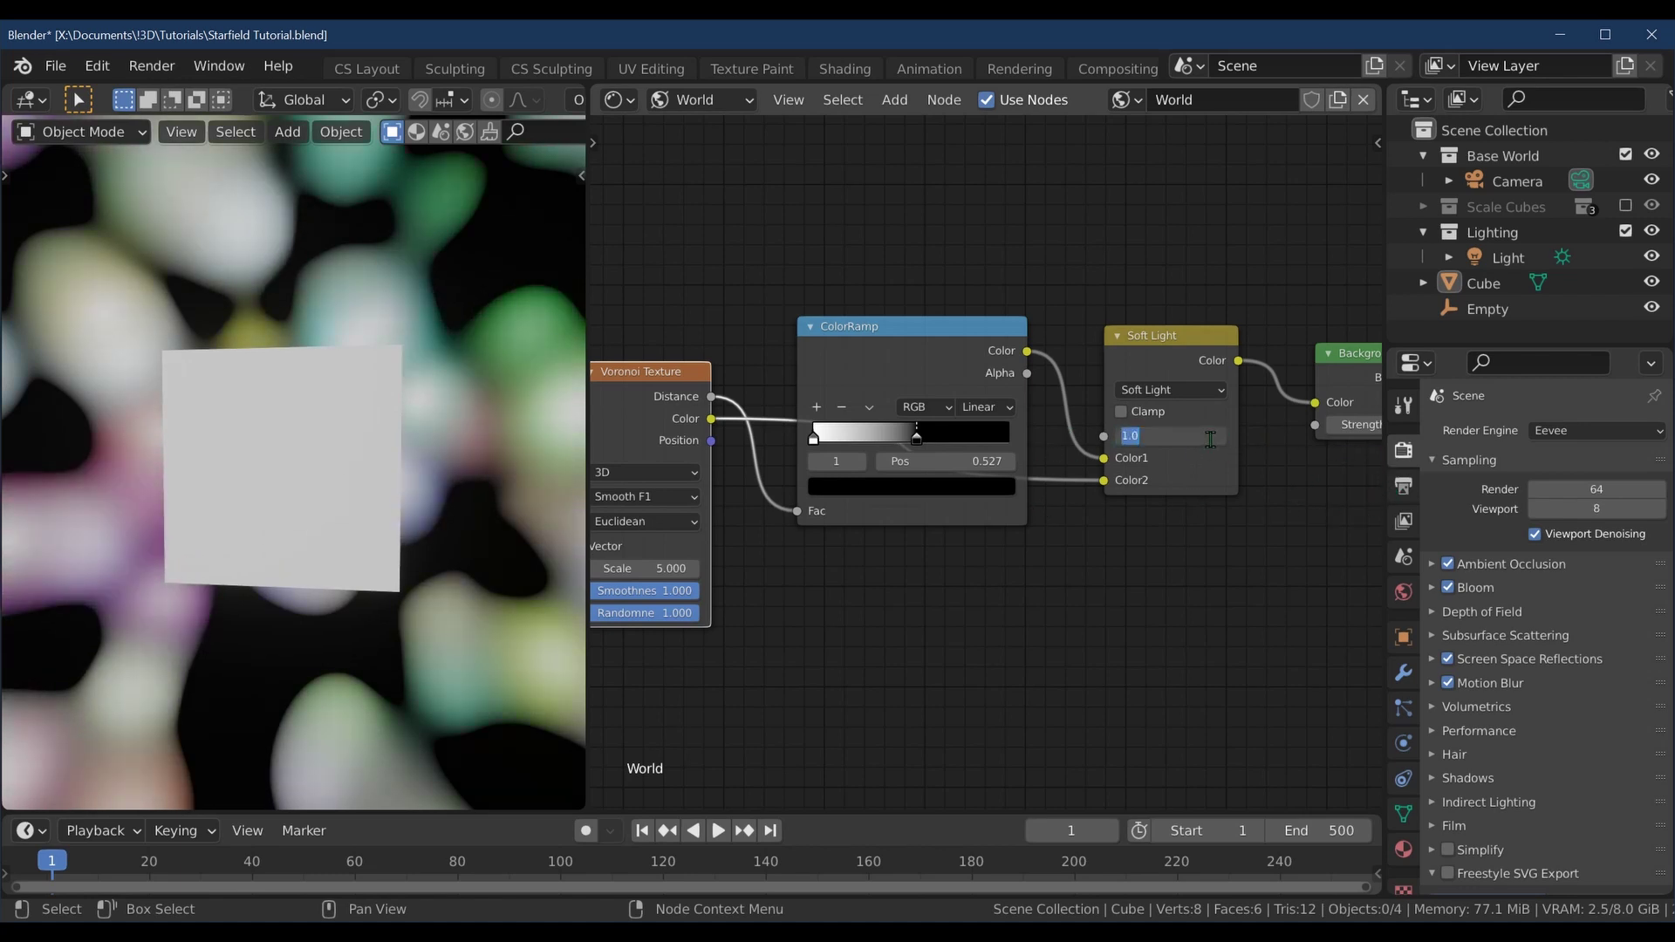
{"action": "type", "text": ".75"}
{"action": "key", "text": "Return"}
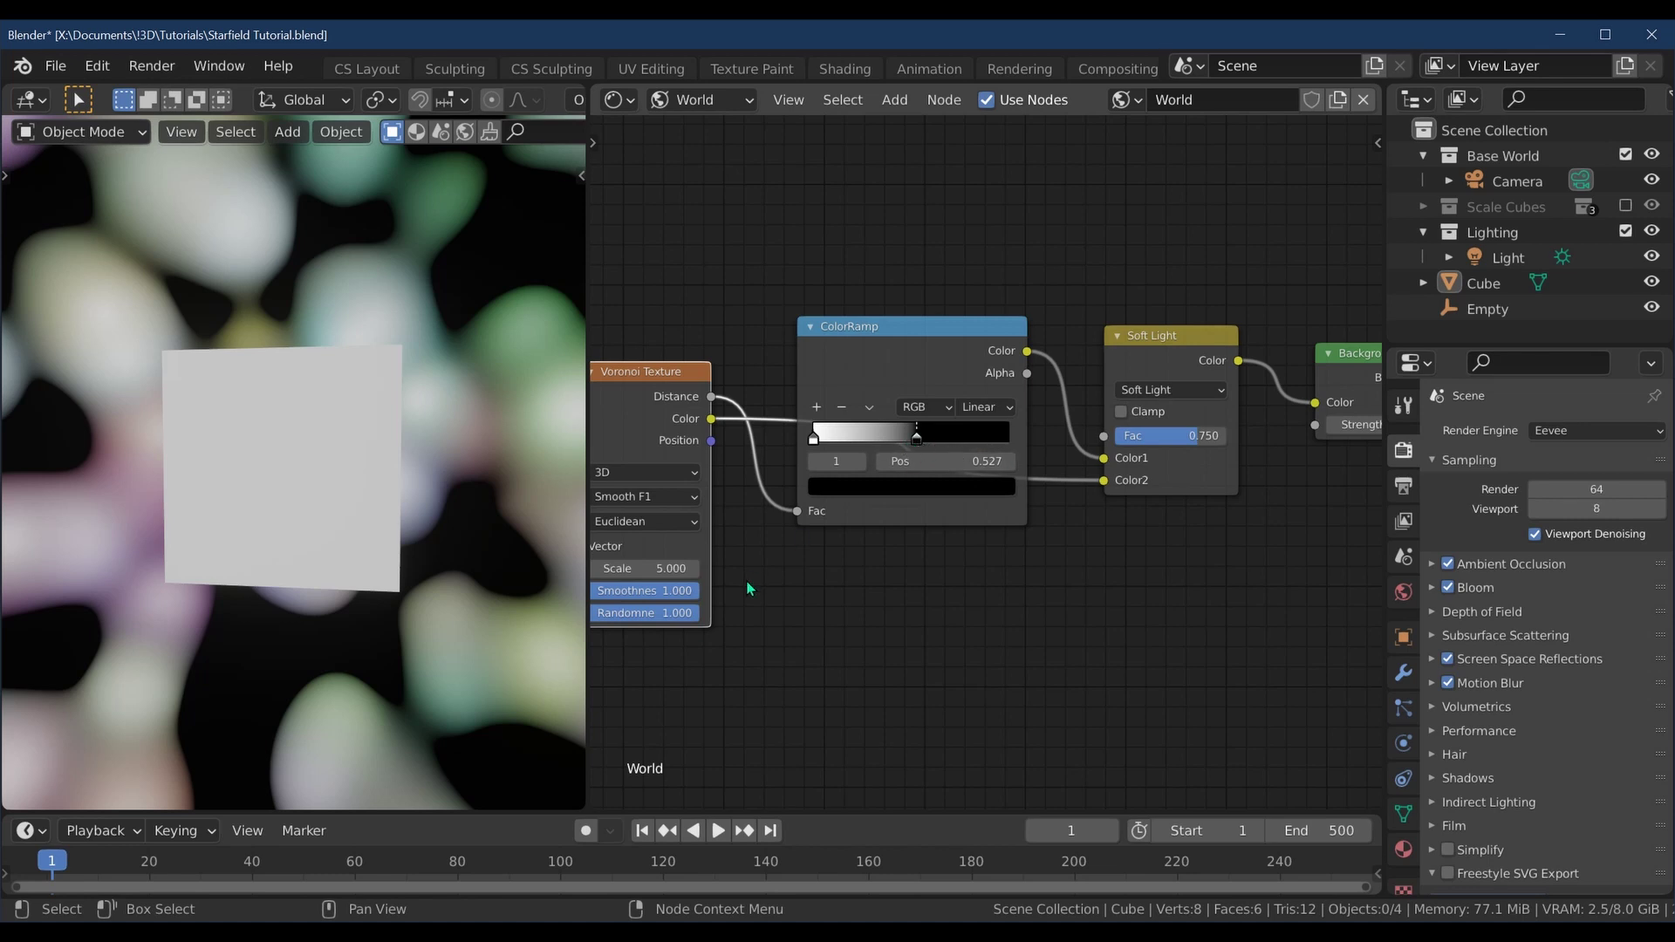
Set the ColorRamp's black stop to position 0.1.
{"action": "middle_click_drag", "start_coordinate": [776, 592], "coordinate": [852, 596]}
{"action": "left_click", "coordinate": [1028, 466]}
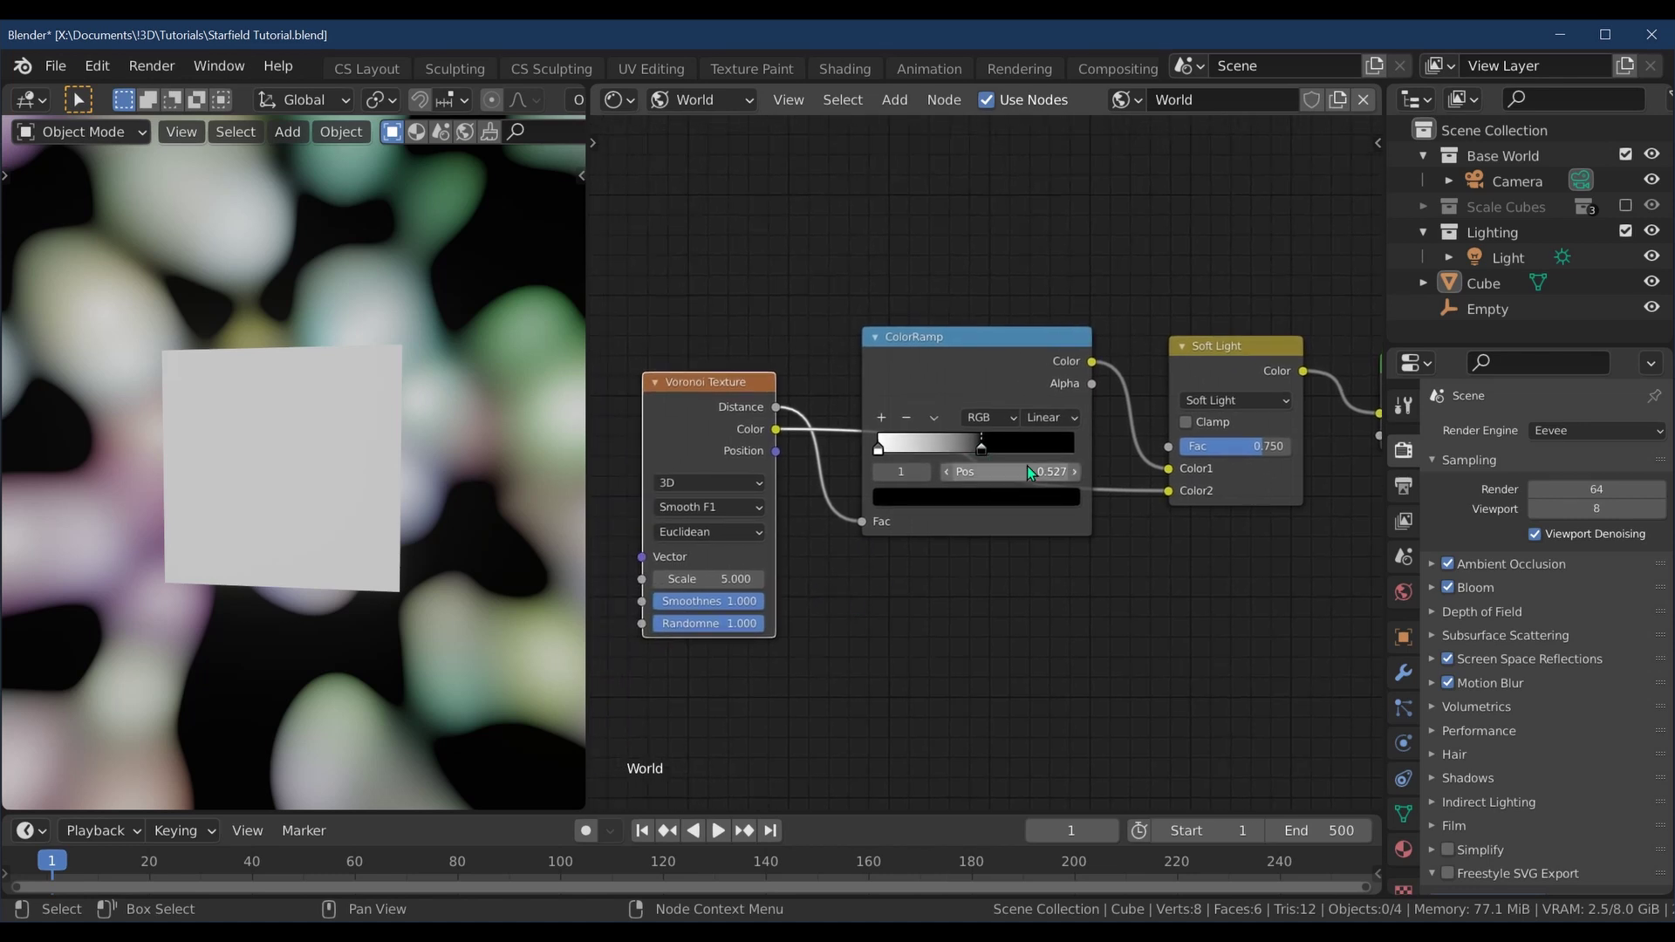
{"action": "type", "text": "0.1"}
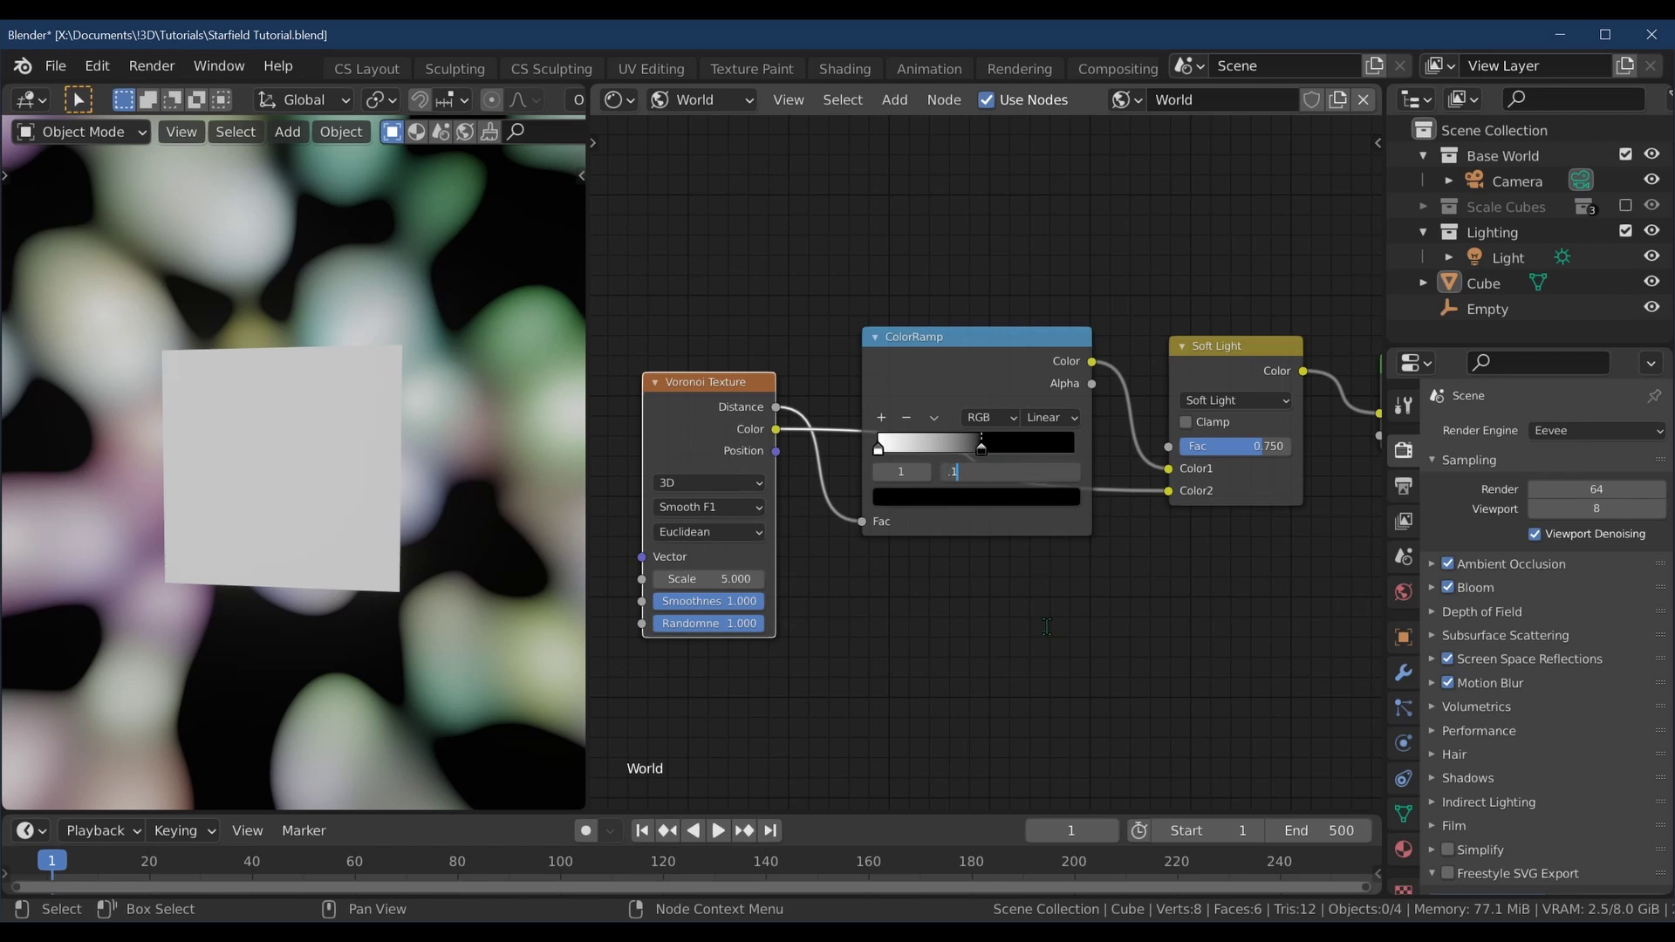
{"action": "key", "text": "Return"}
Set the Voronoi Texture's scale to 500, make a test render, and return to the full node tree.
{"action": "left_click", "coordinate": [709, 579]}
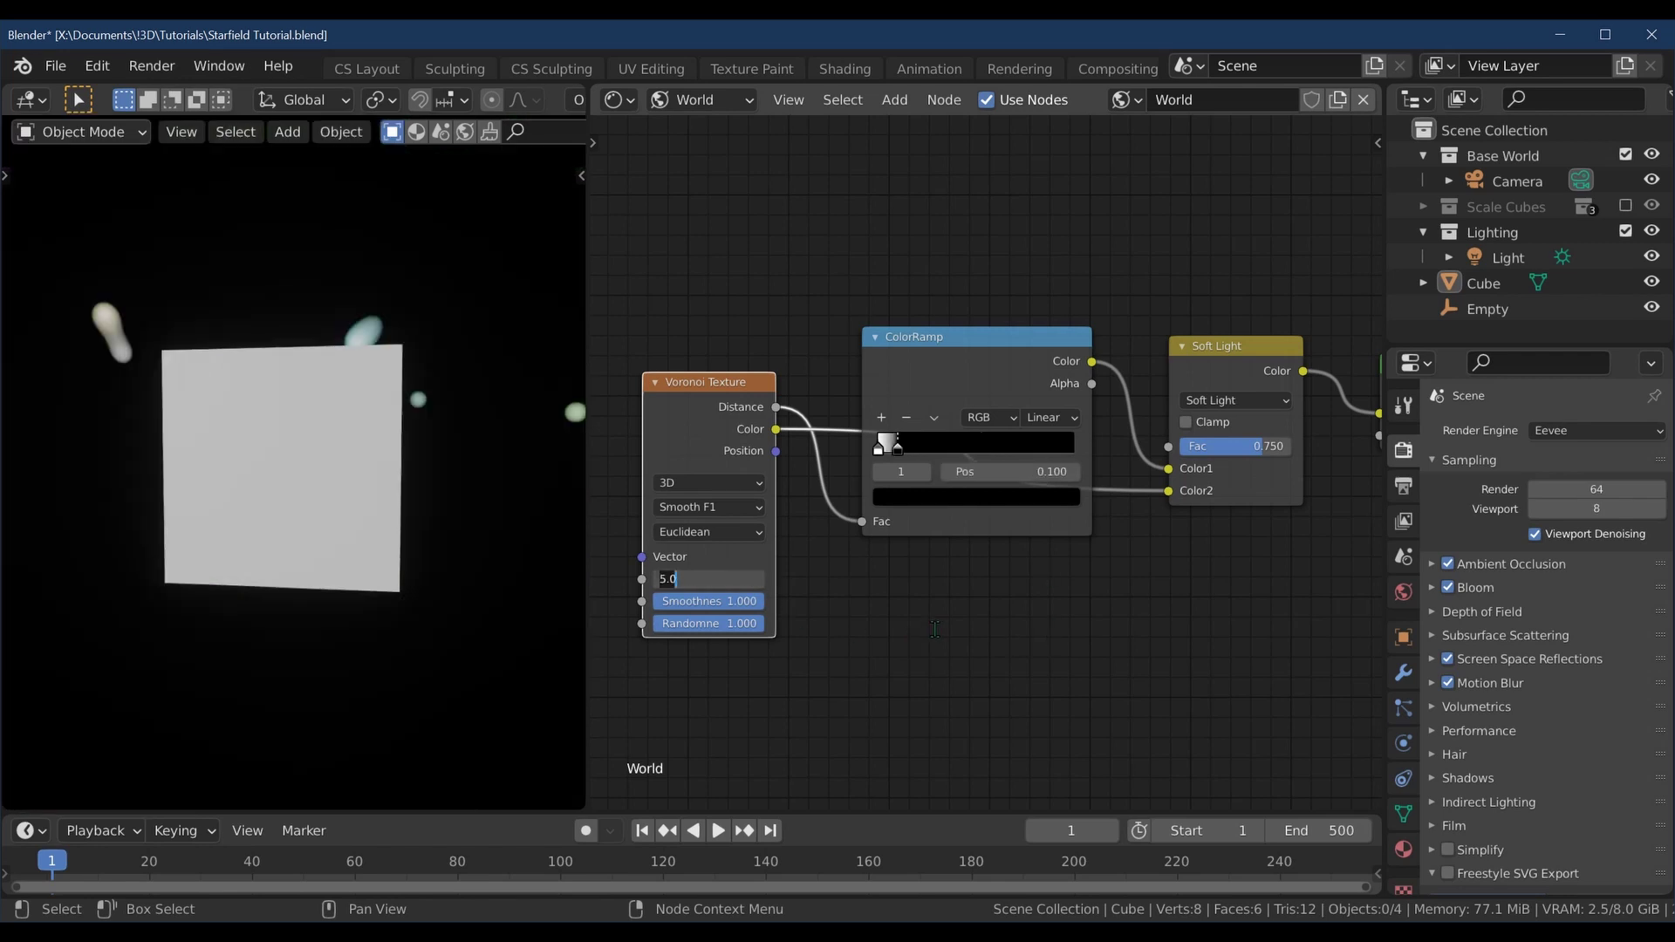
{"action": "type", "text": "500"}
{"action": "key", "text": "Return"}
{"action": "key", "text": "F12"}
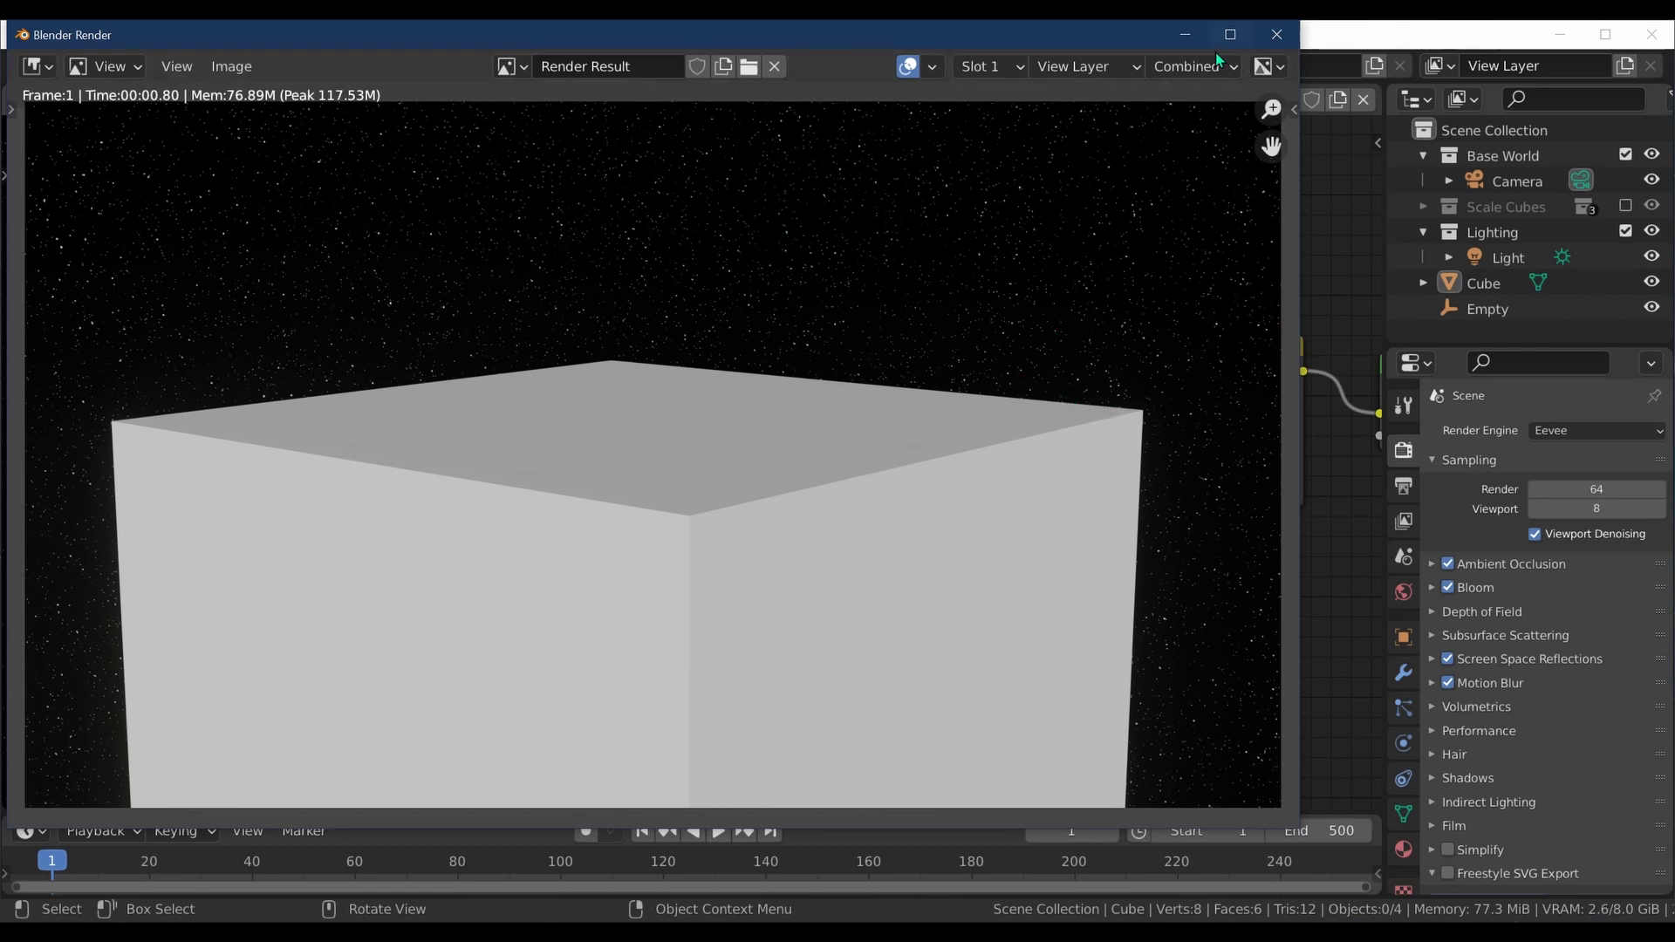
{"action": "left_click", "coordinate": [1274, 39]}
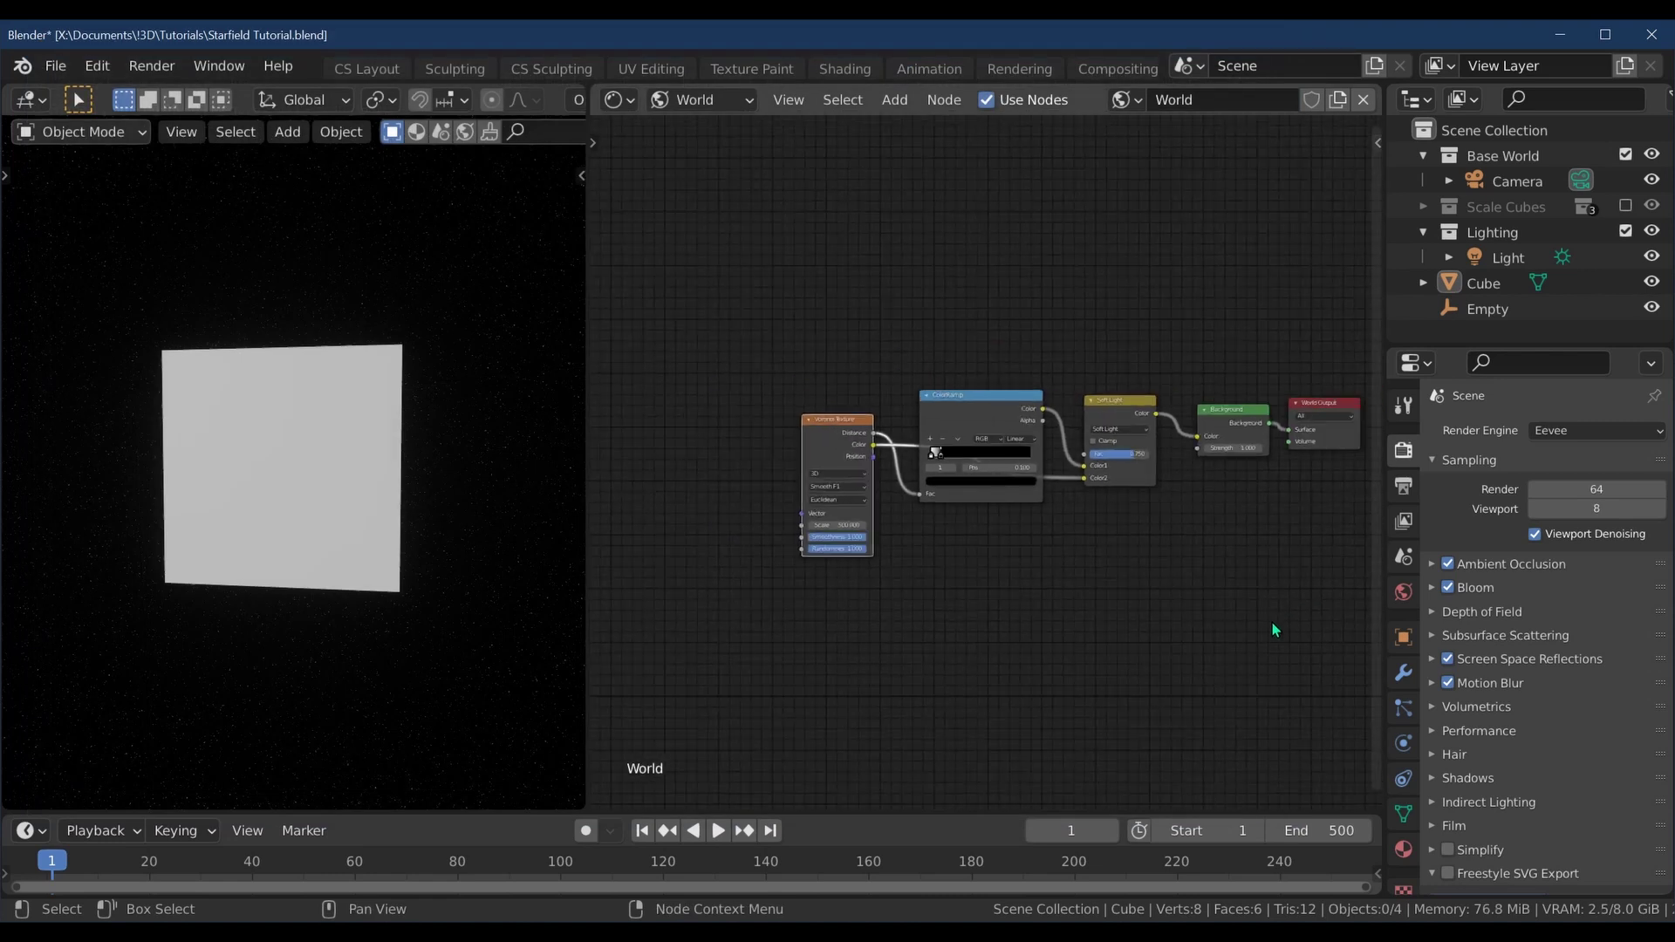
{"action": "key", "text": "Home"}
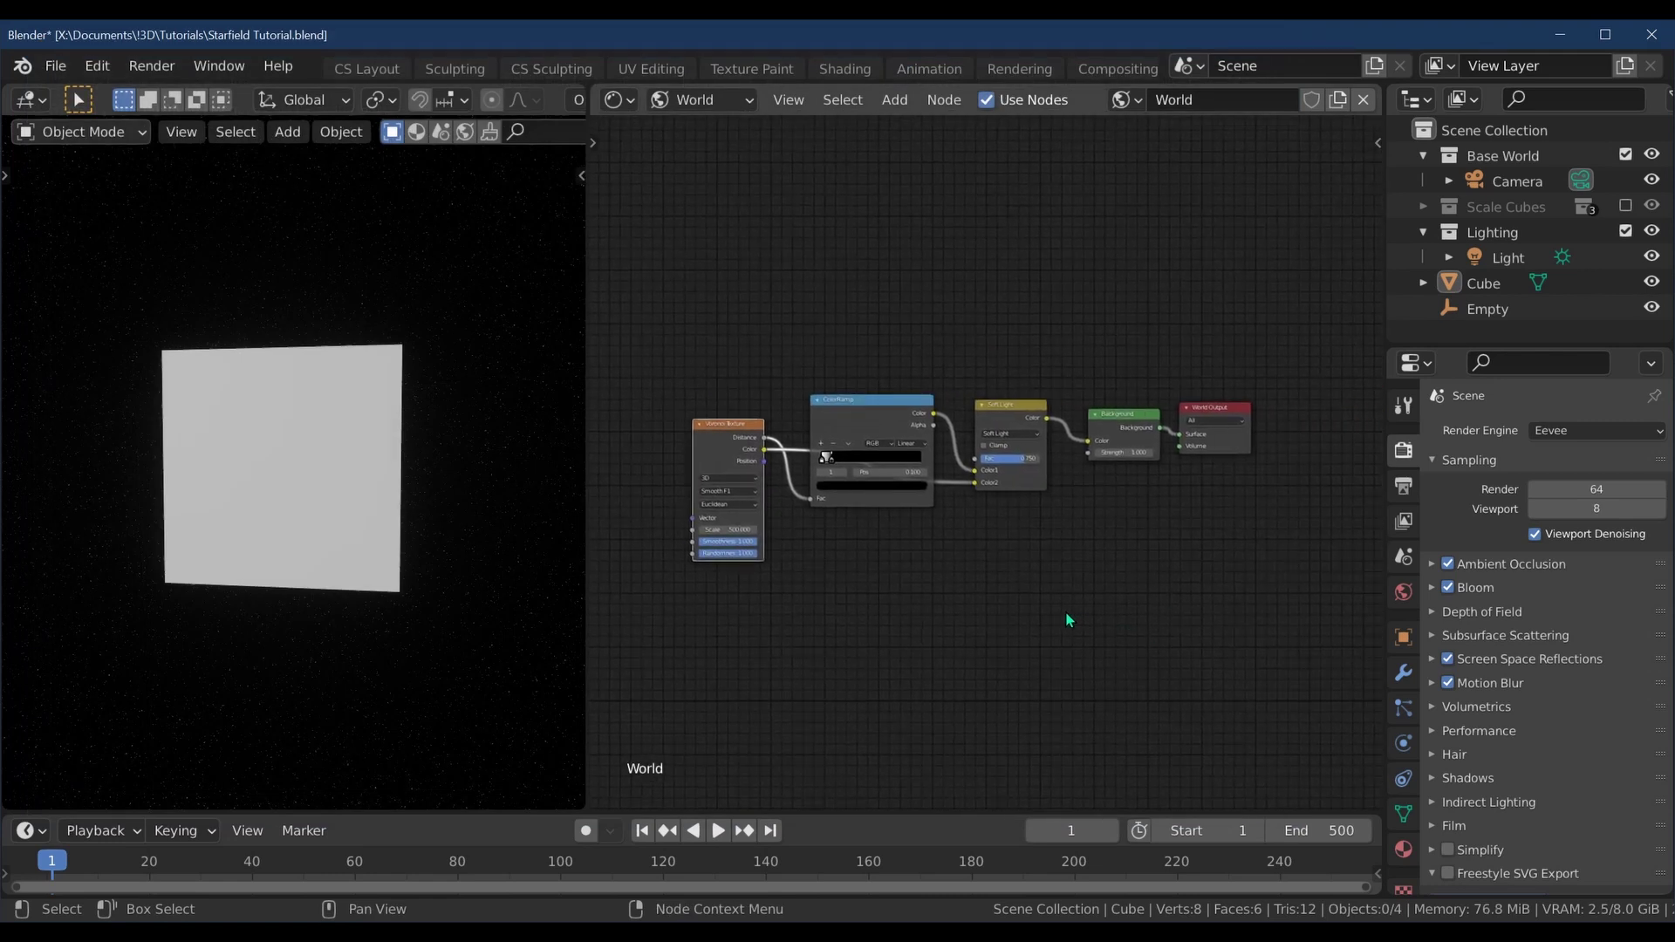